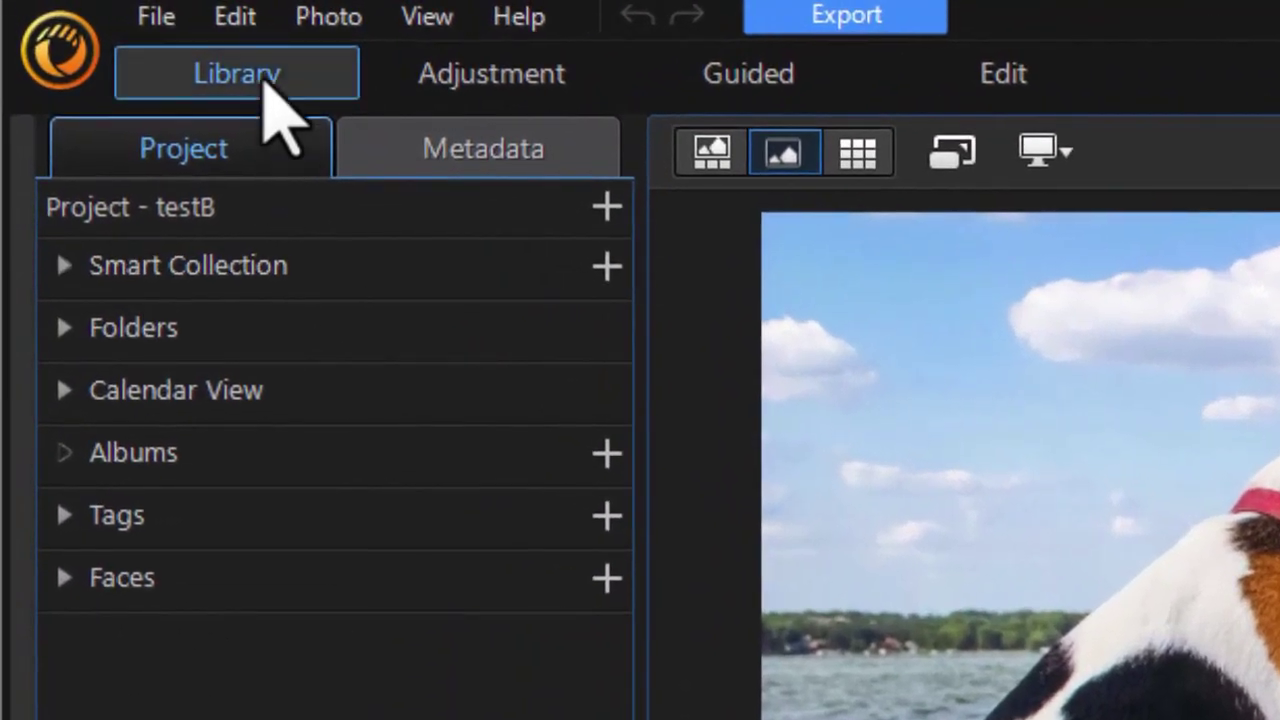
In the Guided workspace, expand Decorations to show the Stickers and Overlay tools for the beagle photo.
left_click(800, 82)
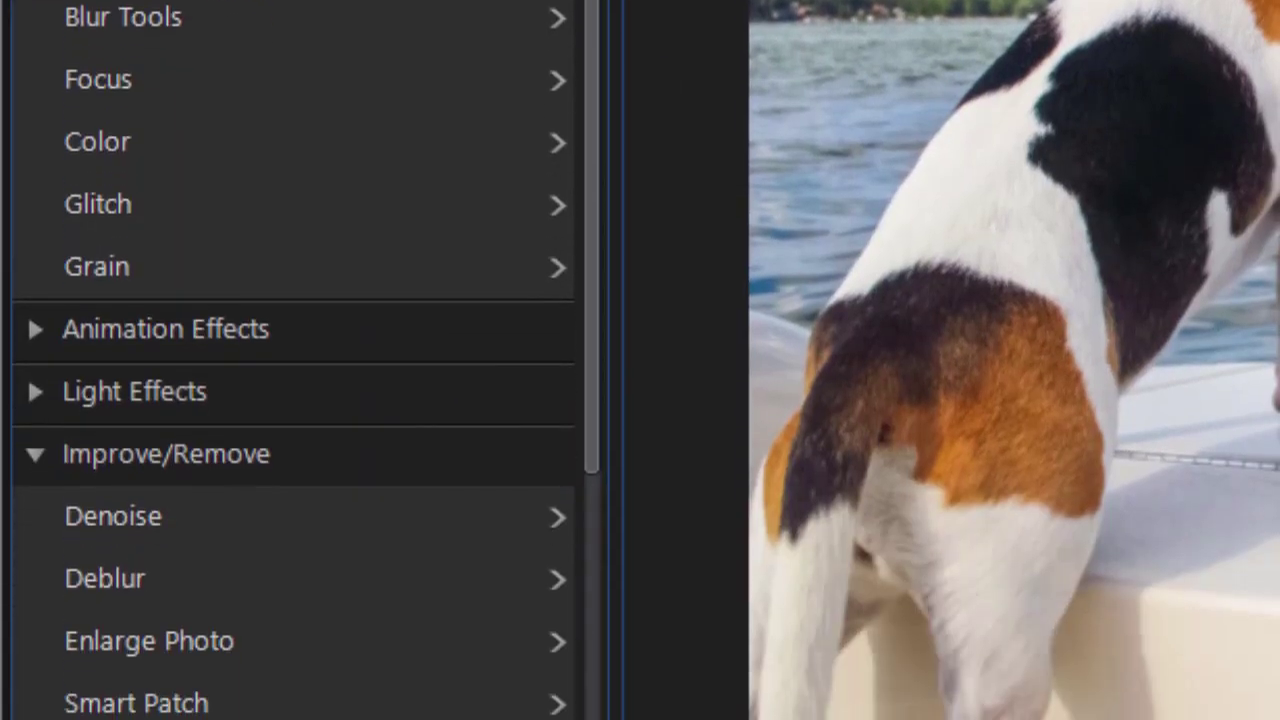
scroll(600, 290, "down", 1)
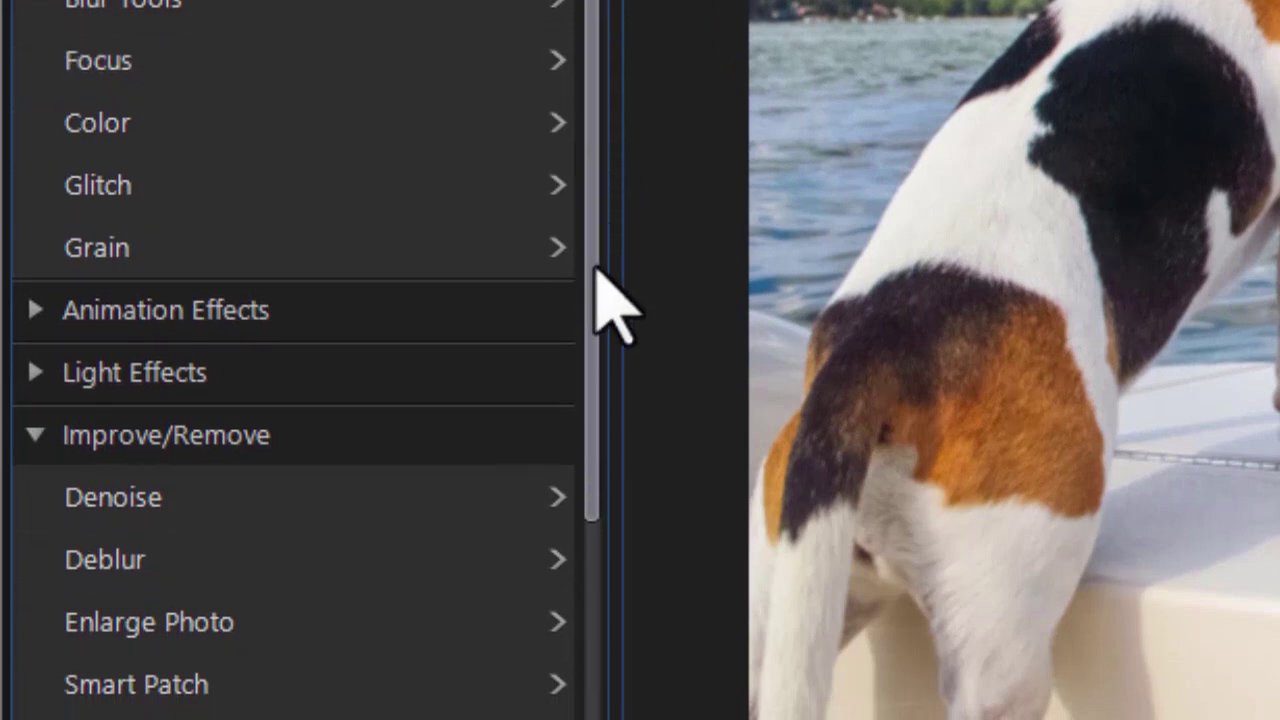
scroll(598, 270, "down", 5)
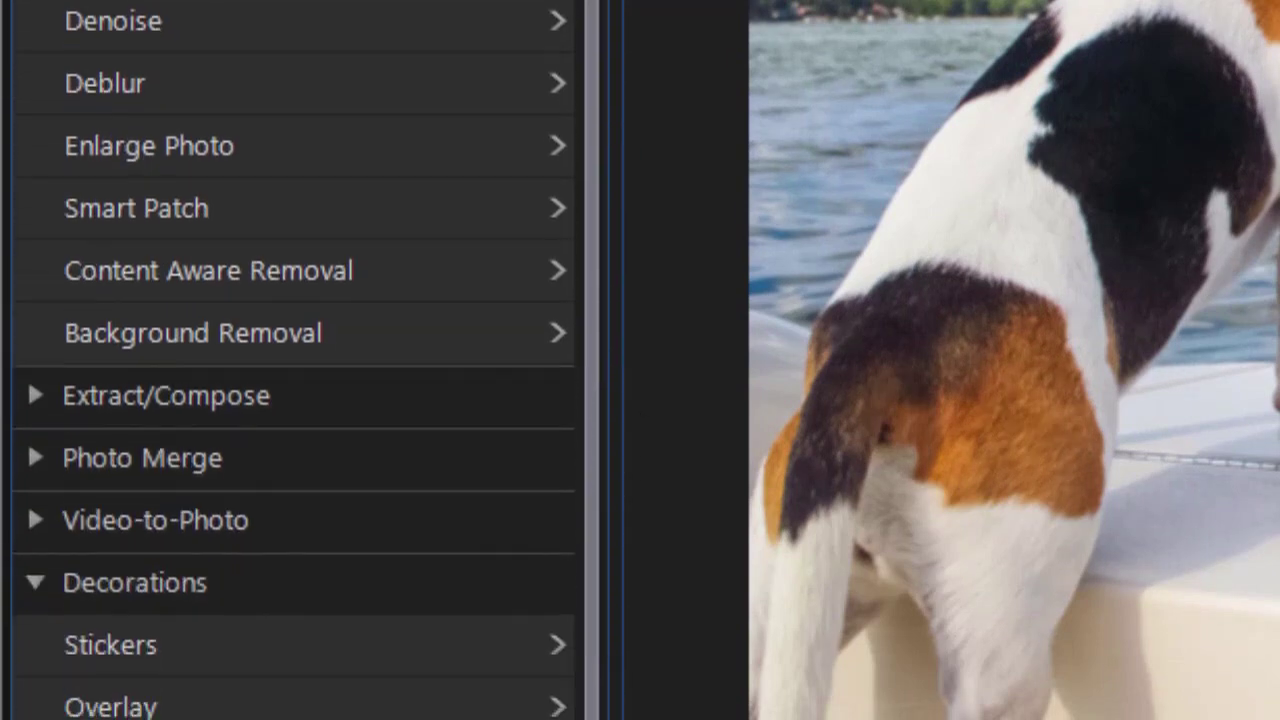
left_click(146, 643)
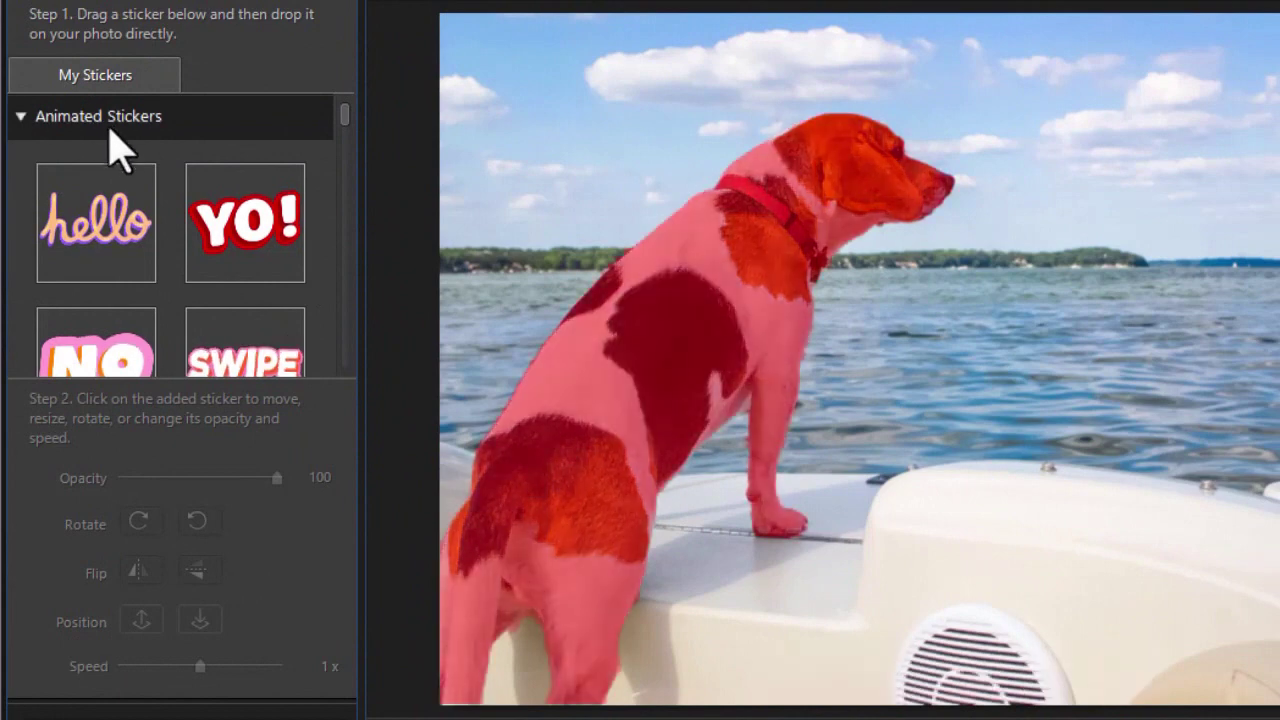
Expand the Decoration Stickers Pack and bring the downloaded yellow-stripes sticker into view.
left_click_drag(350, 113, 339, 279)
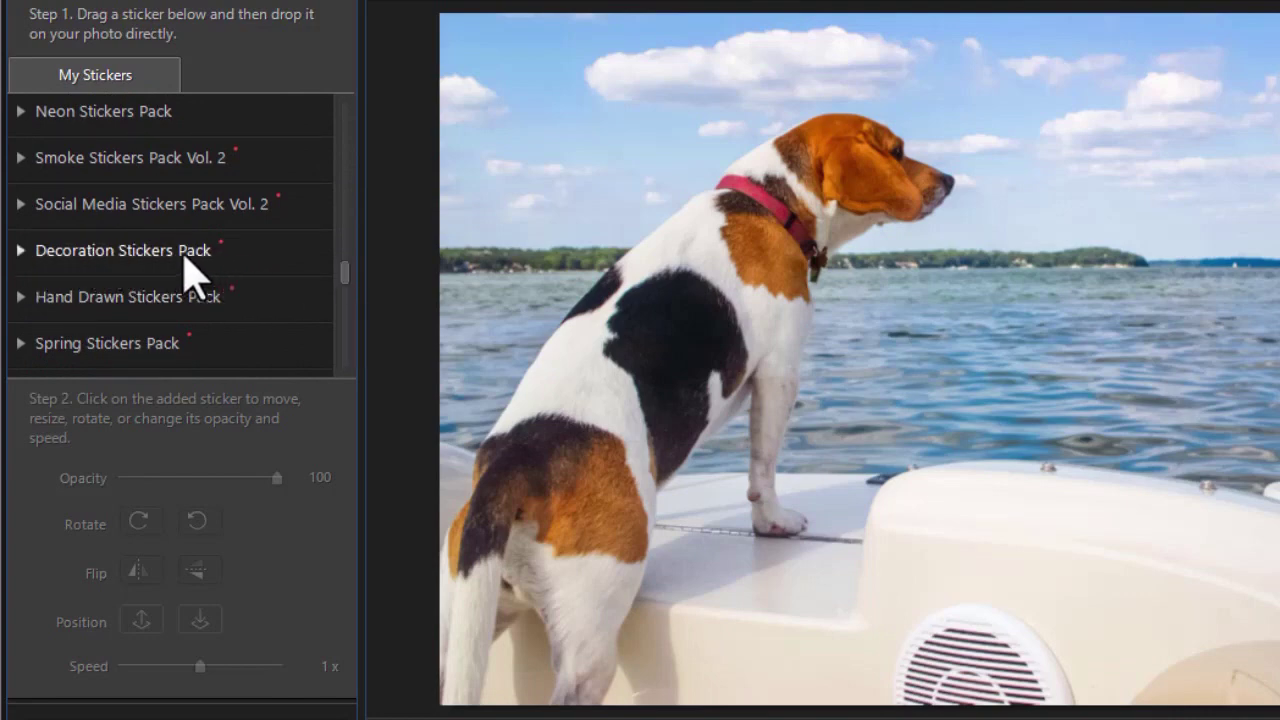
left_click(150, 251)
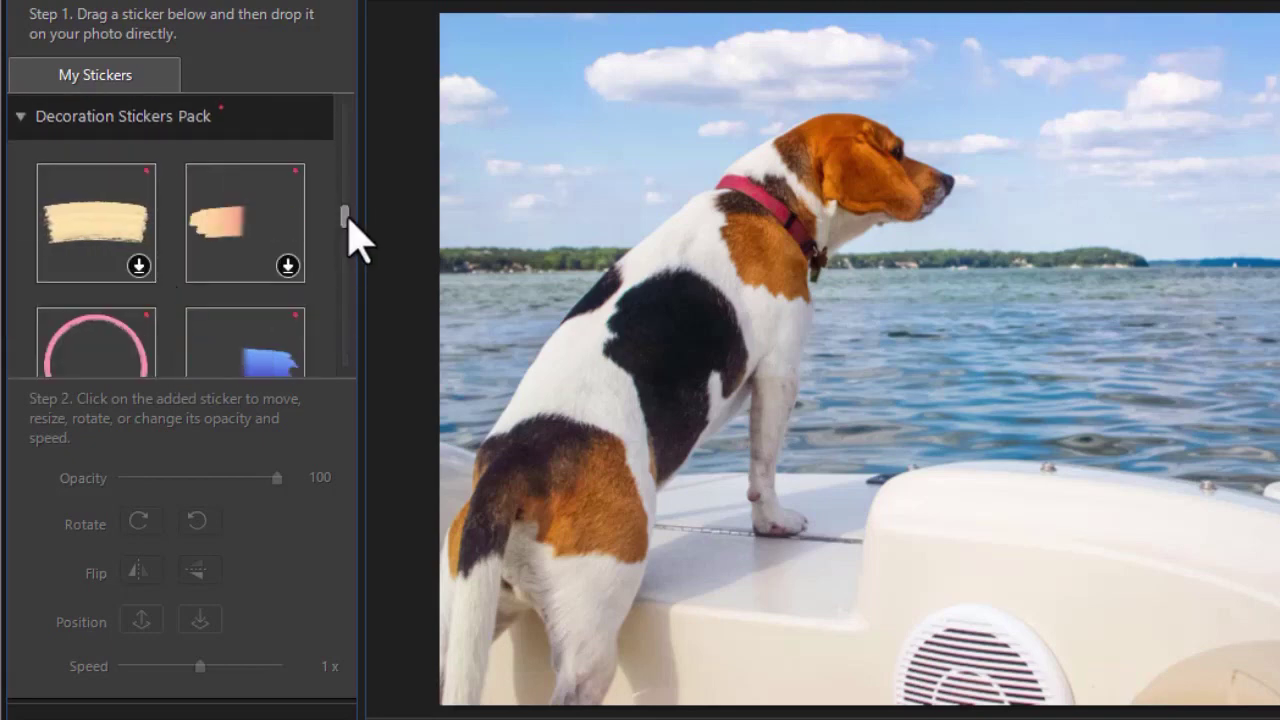
left_click_drag(343, 224, 335, 269)
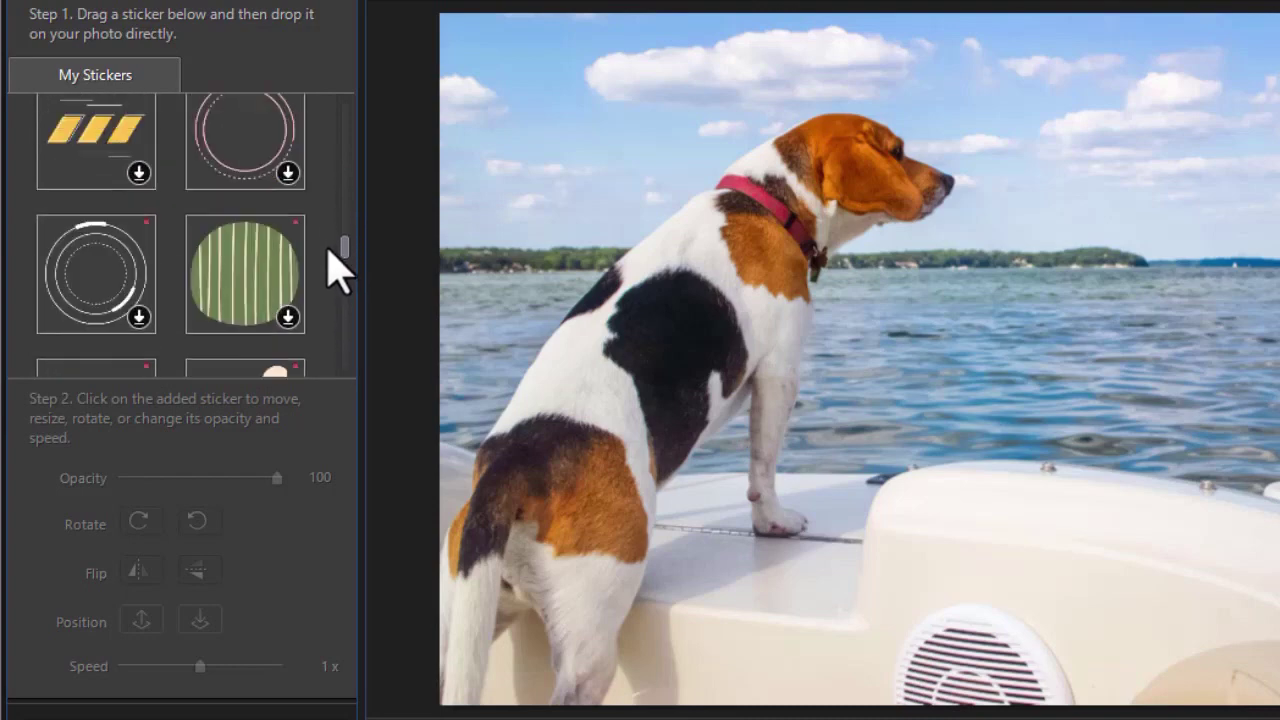
scroll(337, 269, "down", 1)
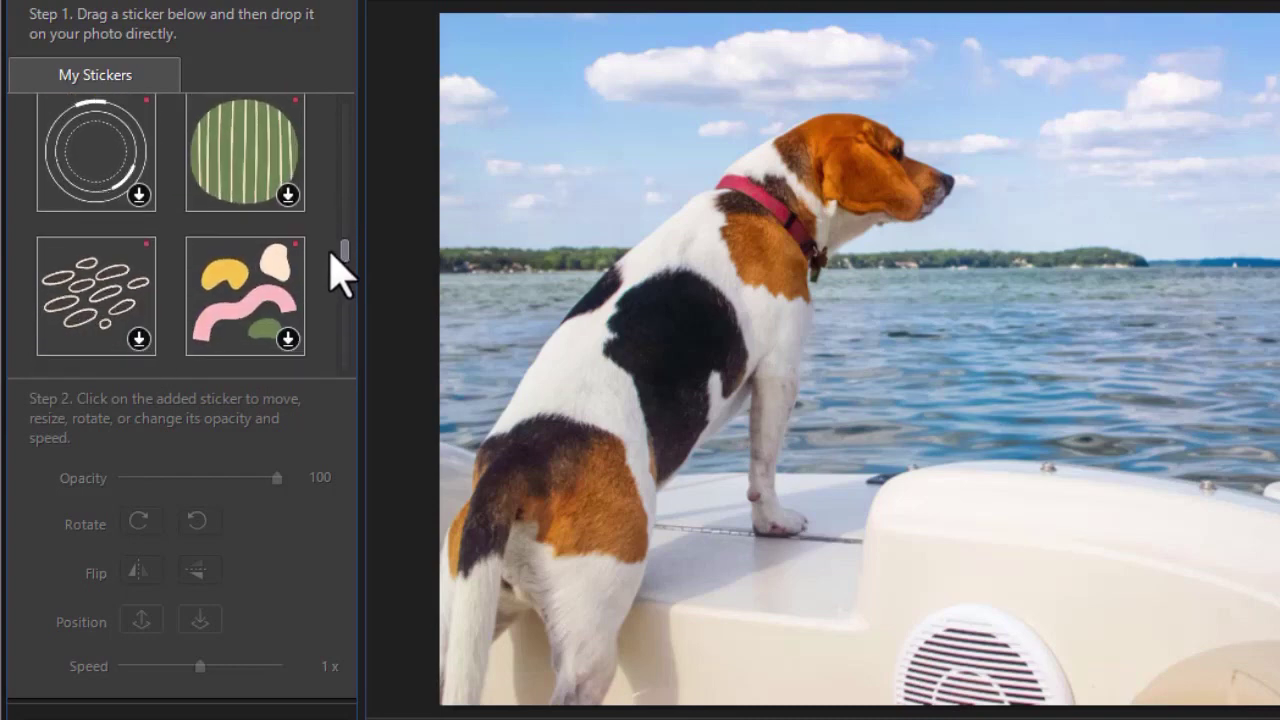
scroll(332, 252, "up", 5)
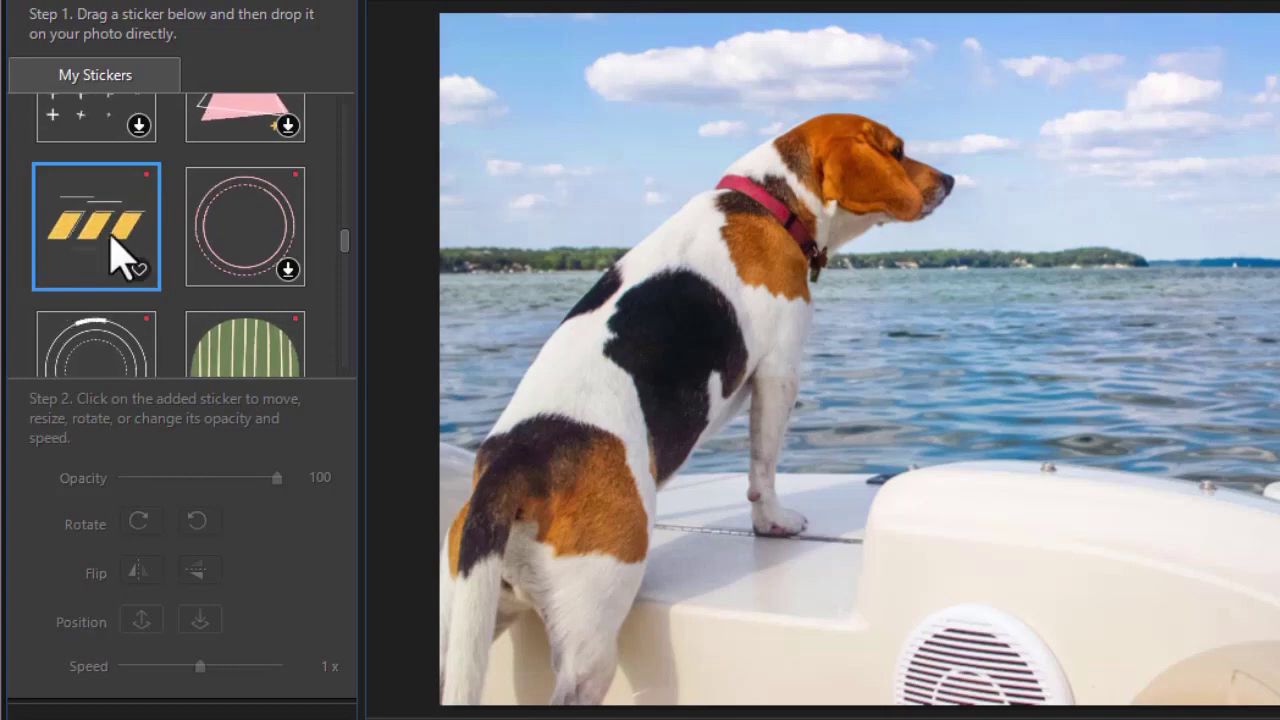
Drop the yellow-stripes sticker onto the boat's white hull and move it one layer backward.
left_click_drag(108, 238, 1073, 323)
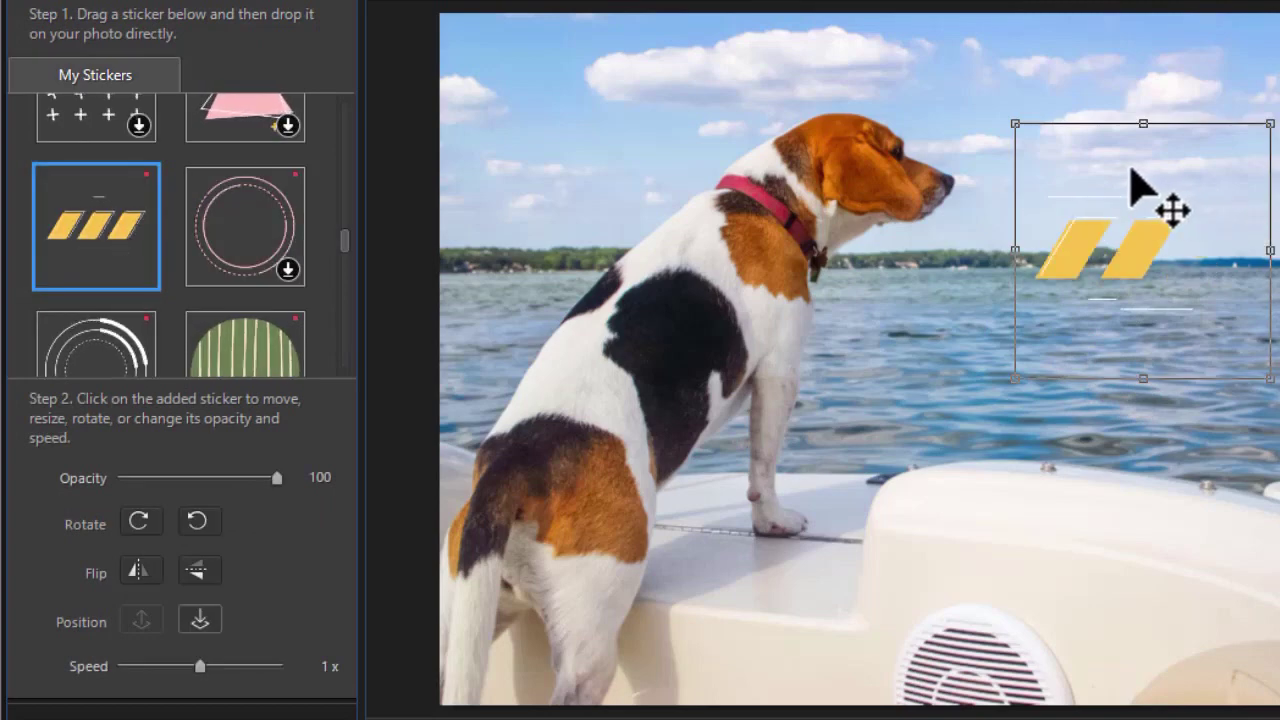
left_click_drag(1130, 200, 1120, 520)
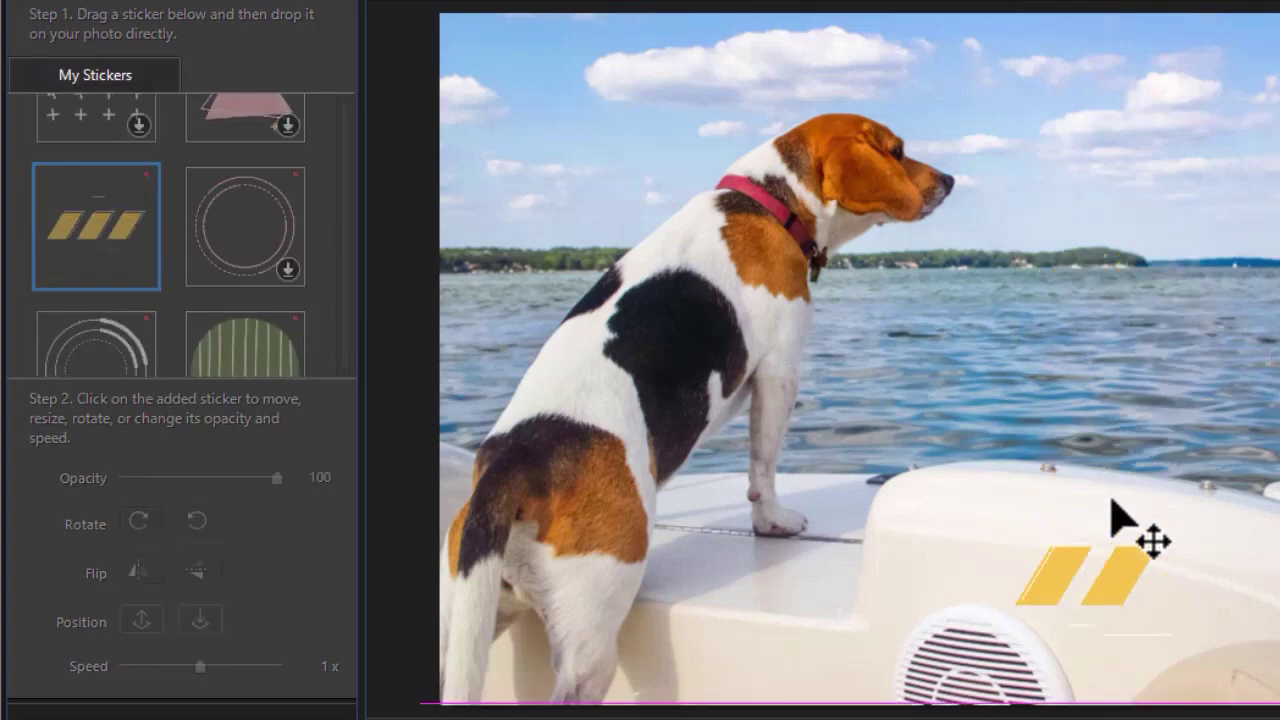
left_click(1106, 512)
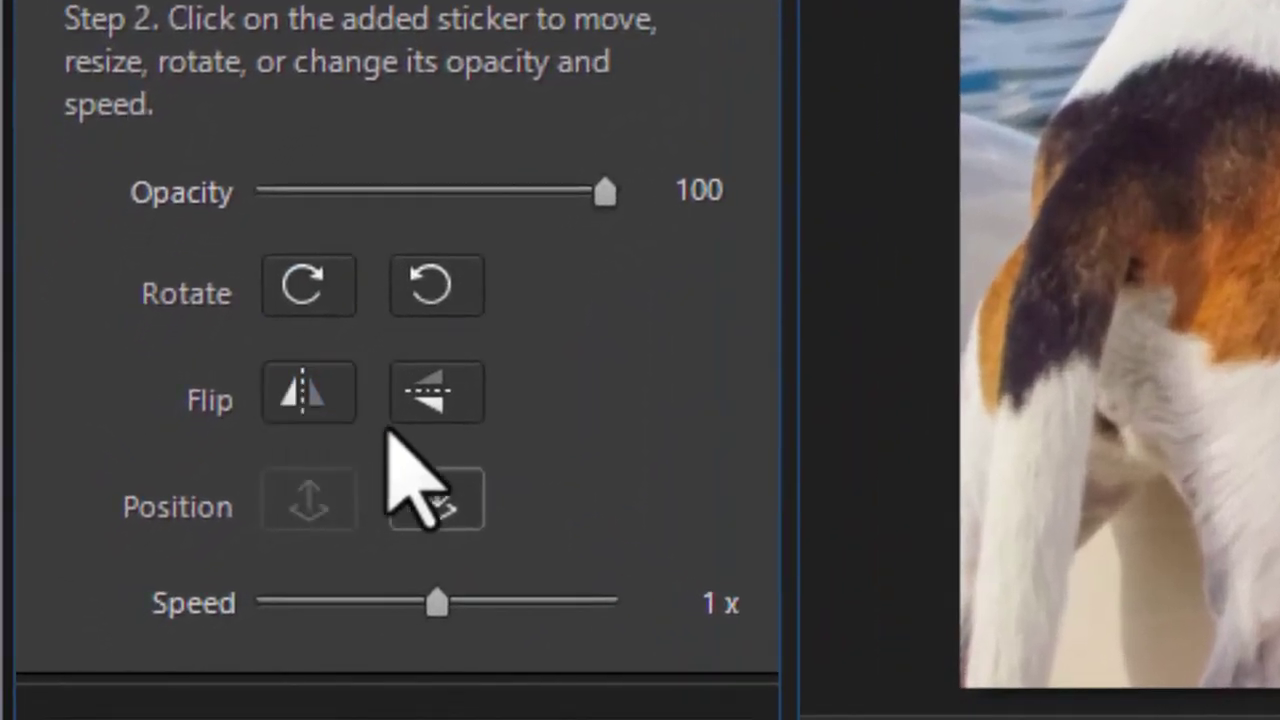
left_click(466, 491)
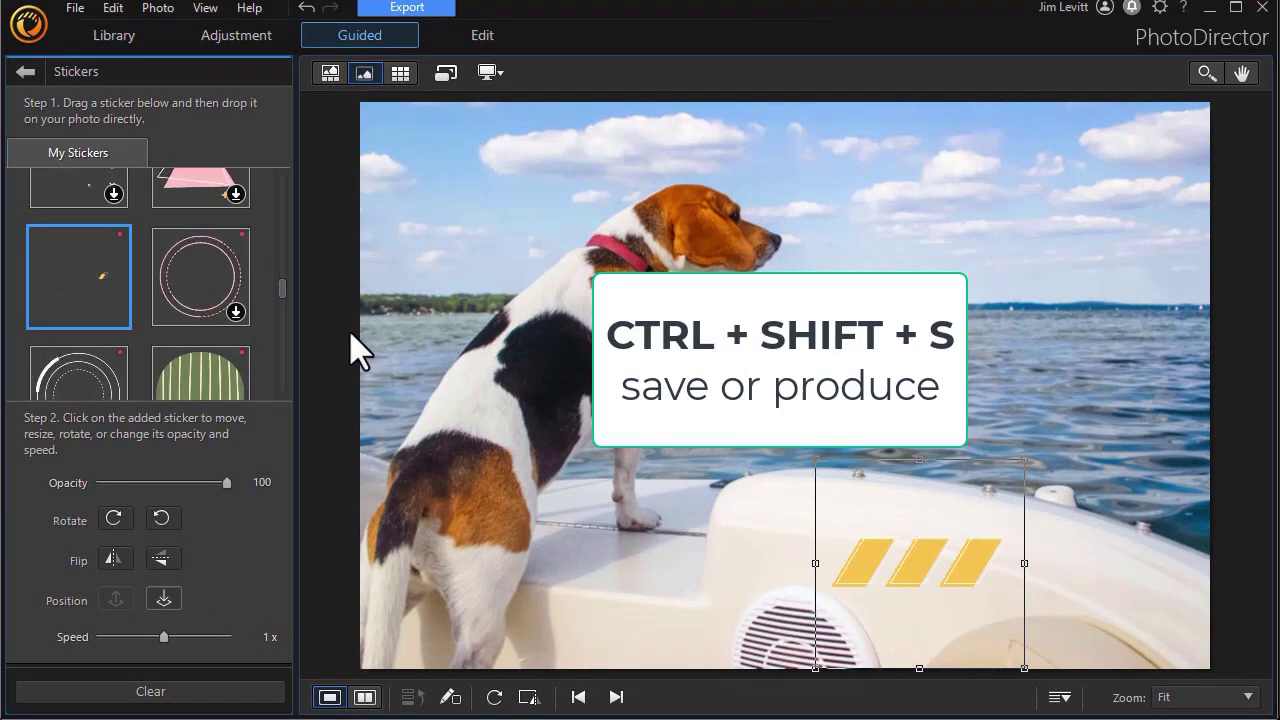
Open Export > New Video/GIF File and choose GIF as the output format.
key("ctrl+shift+s")
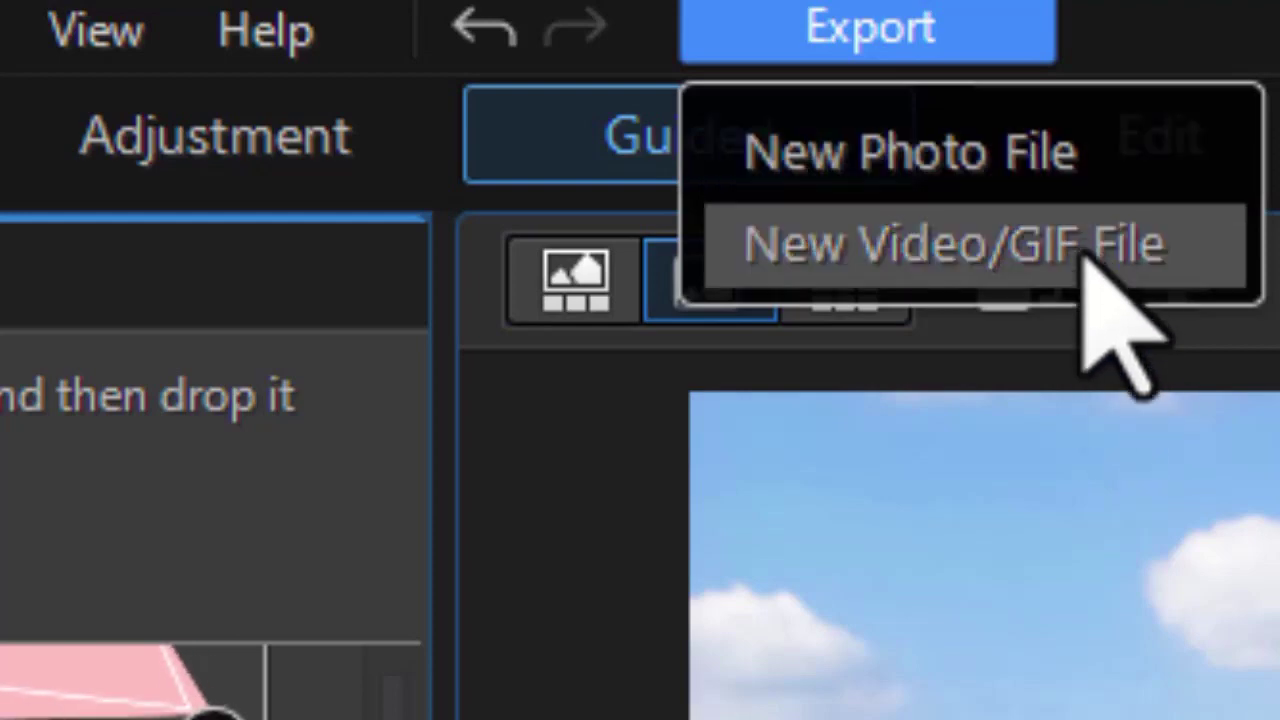
left_click(1130, 158)
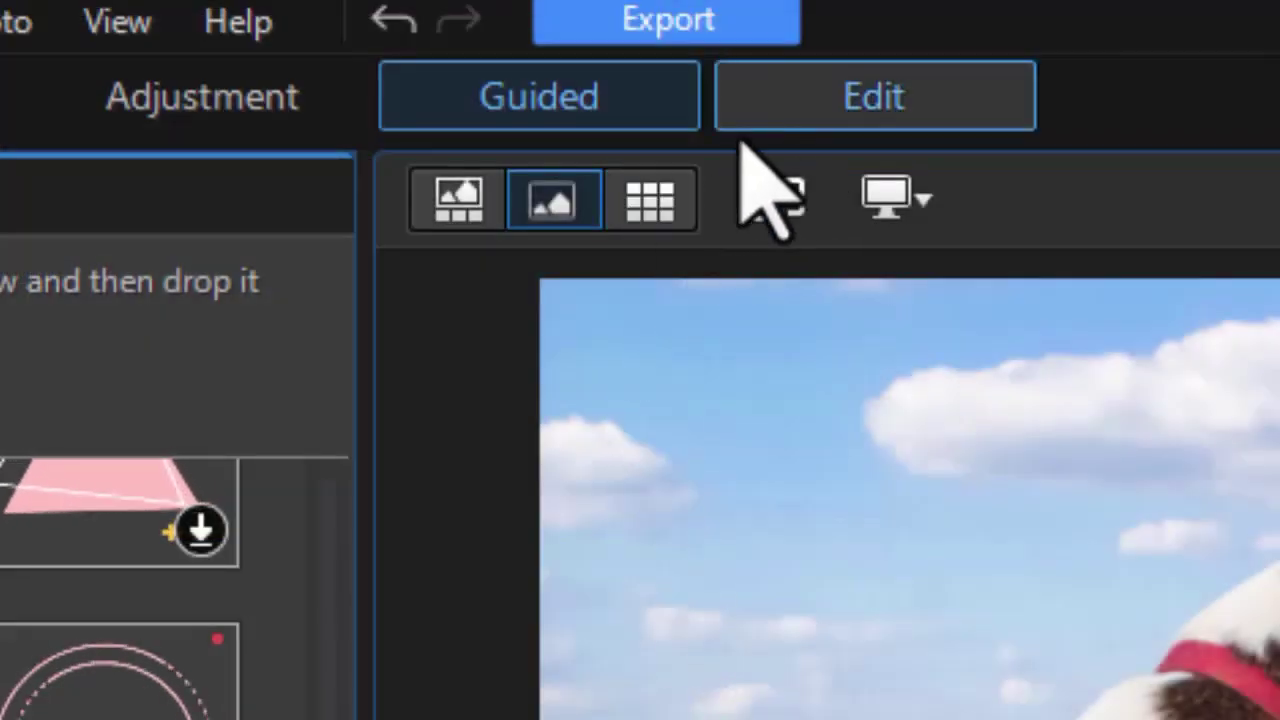
left_click(705, 24)
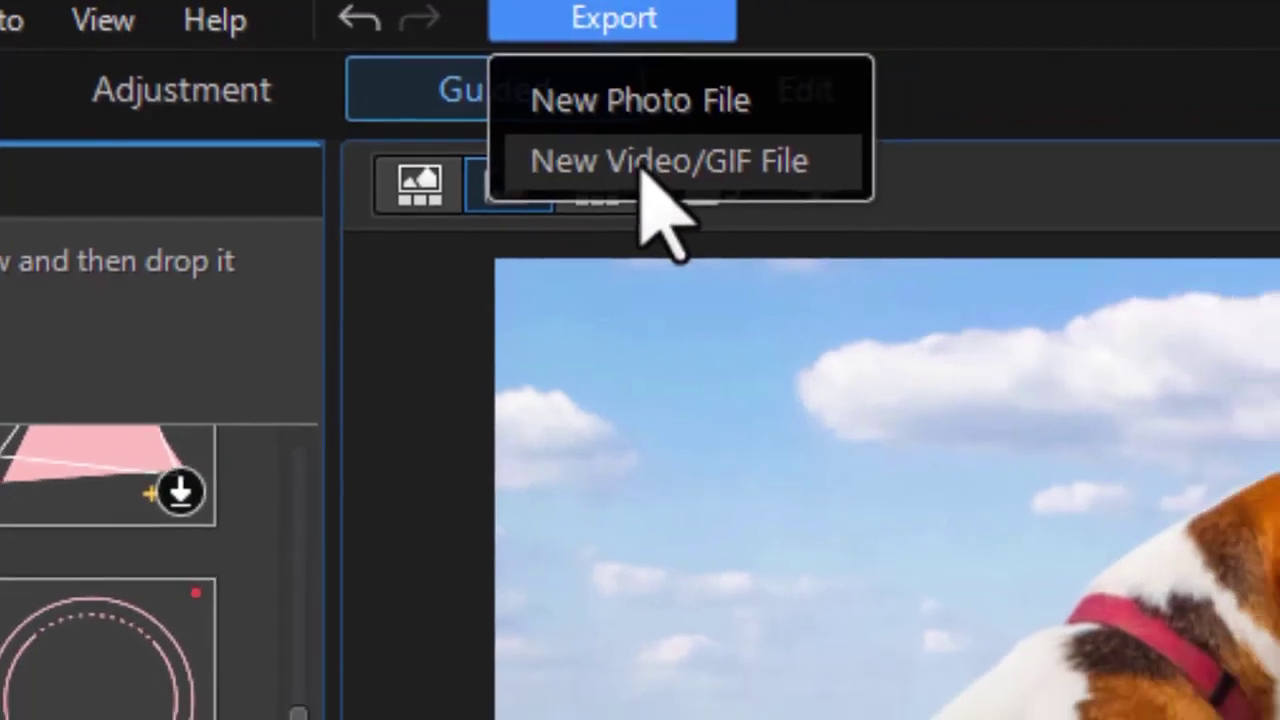
left_click(705, 178)
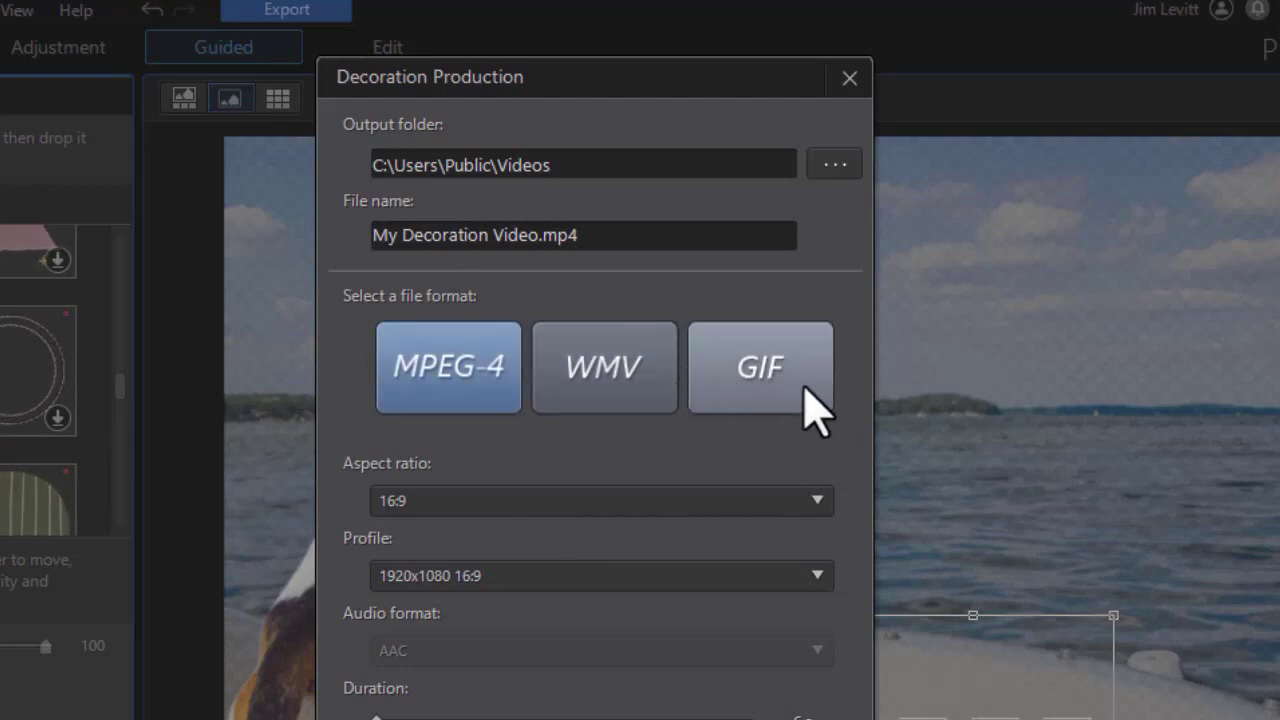
left_click(741, 374)
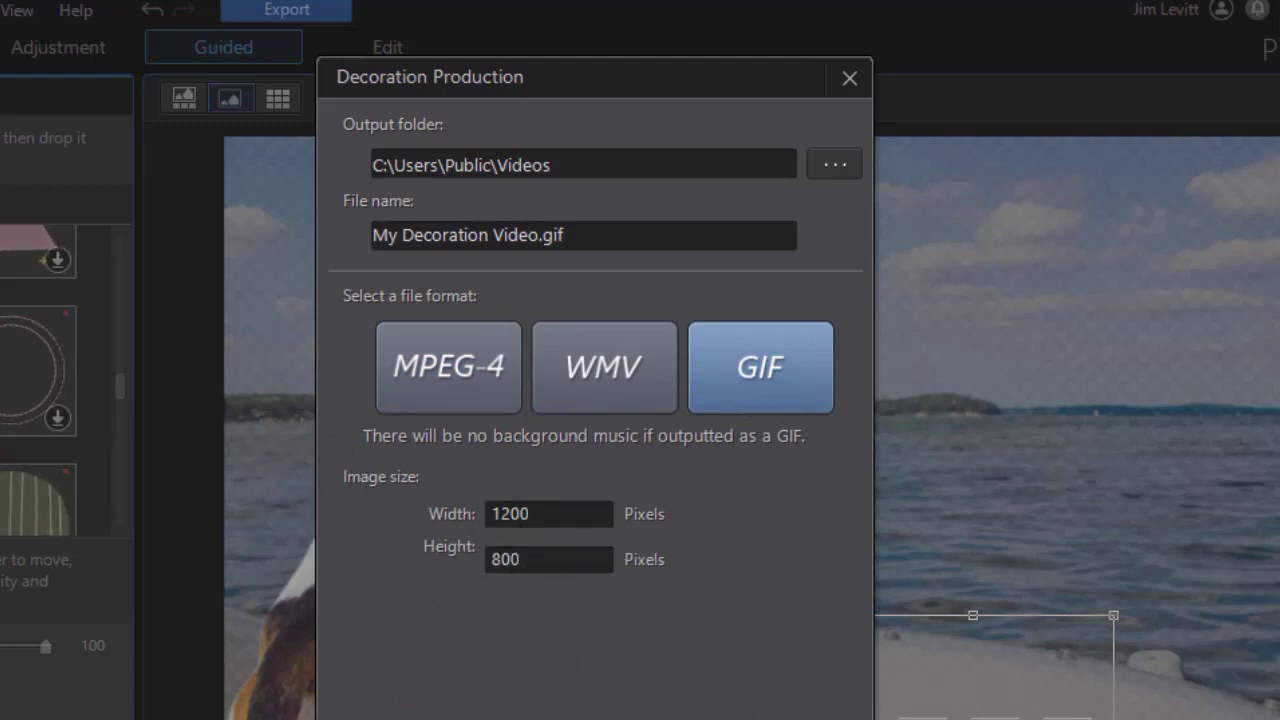
Produce My Decoration Video.gif at 1200x800 into C:\Users\Public\Videos.
key("Return")
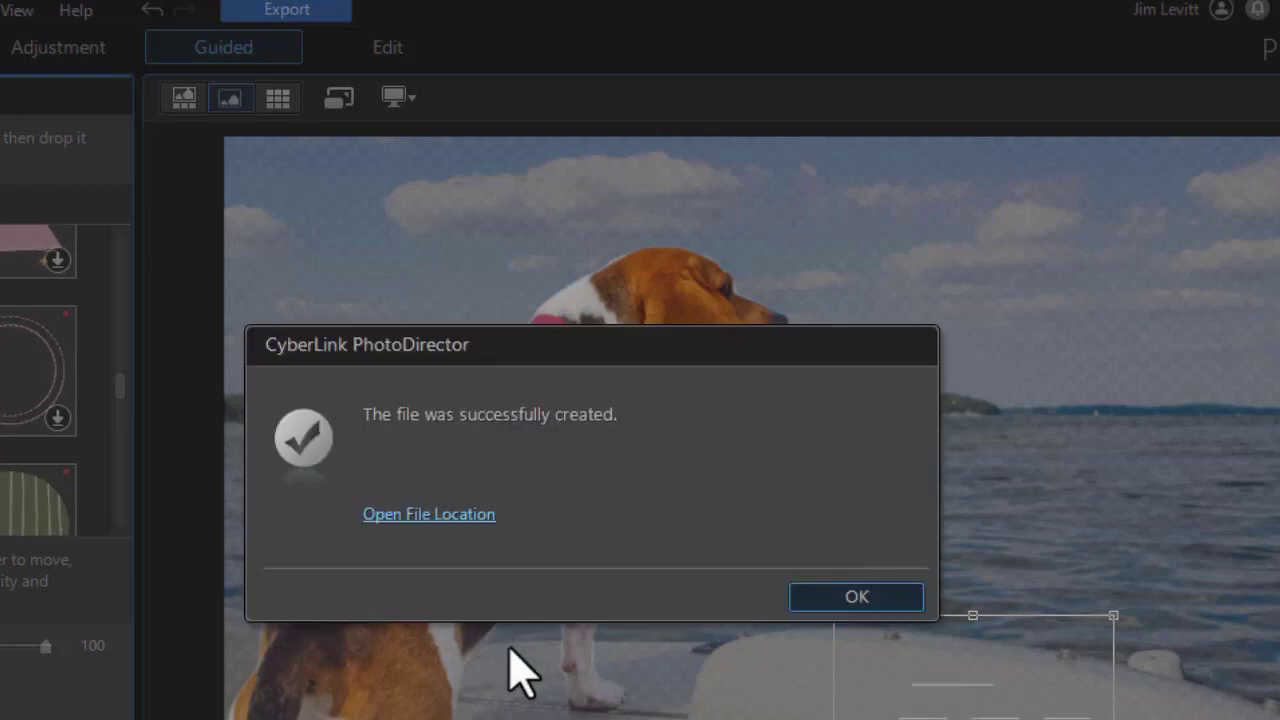
left_click(457, 516)
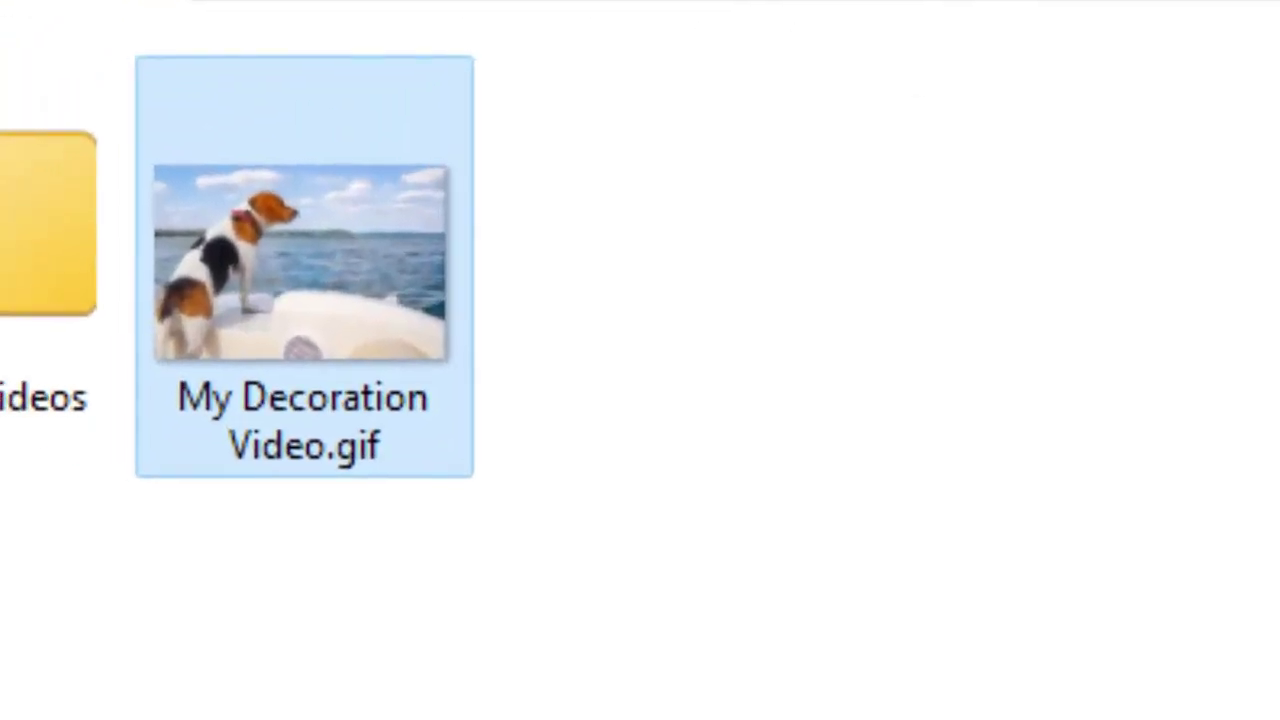
double_click(318, 318)
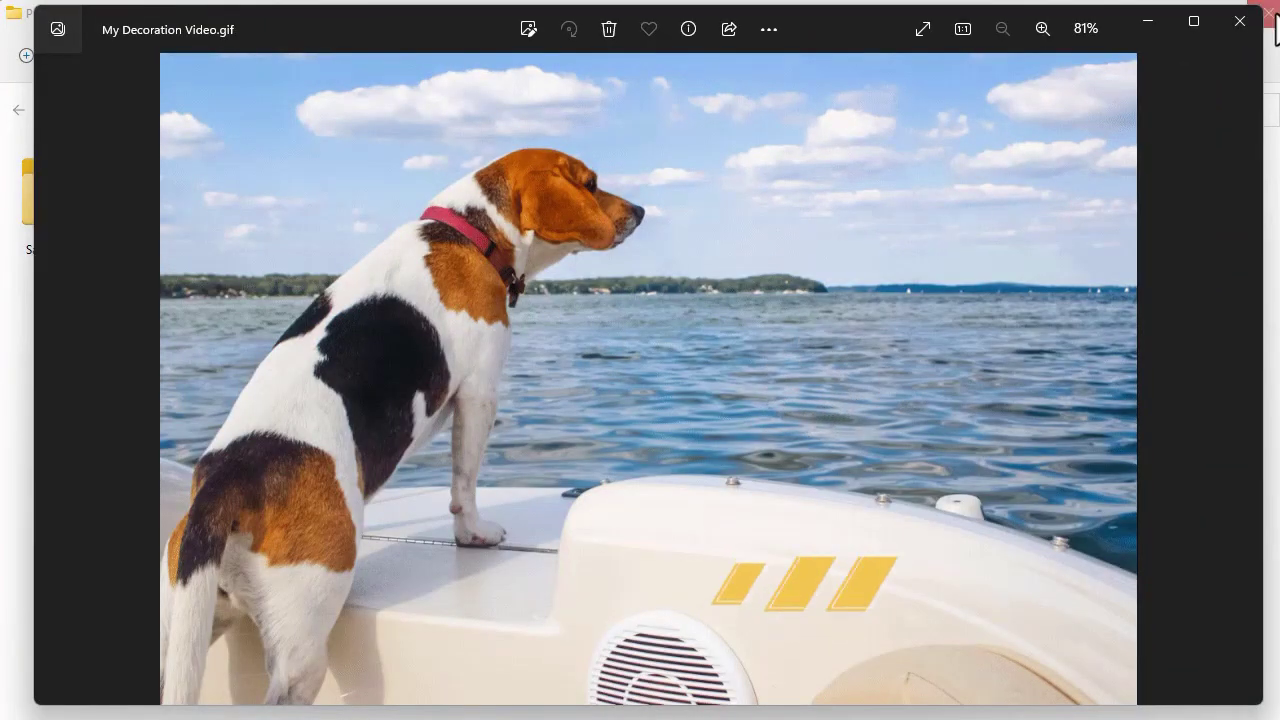
left_click(1240, 22)
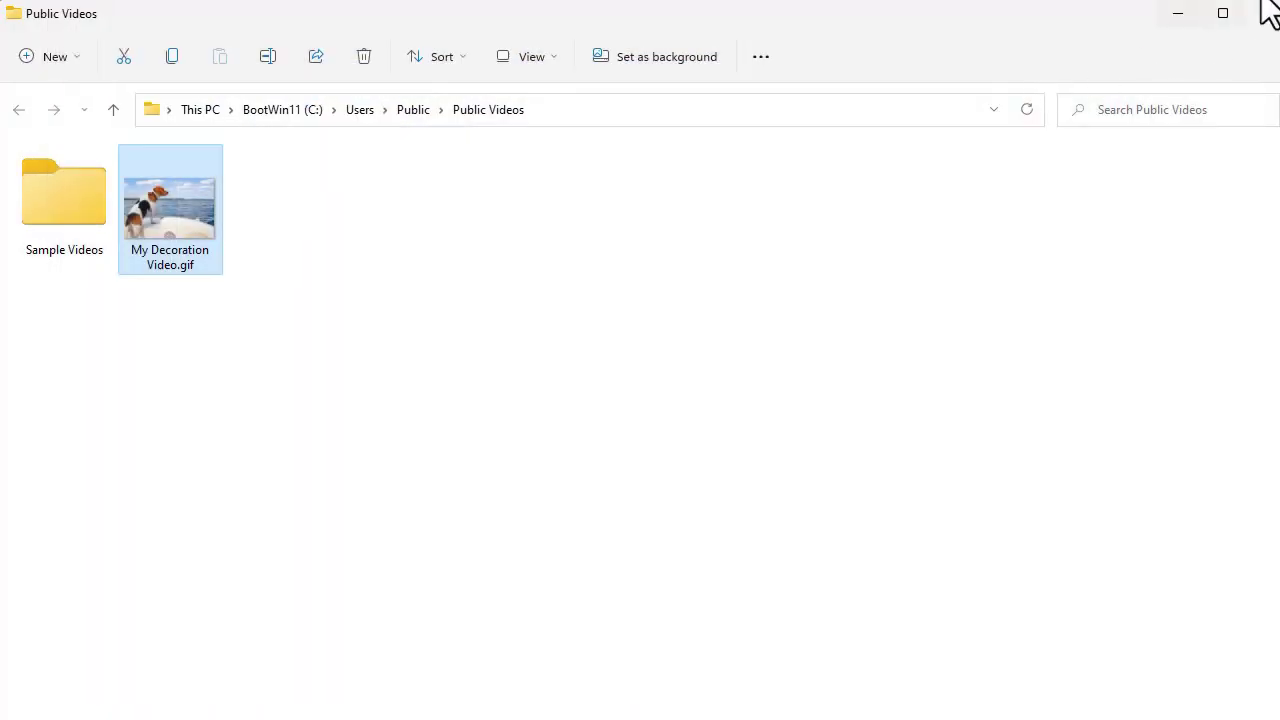
left_click(1263, 16)
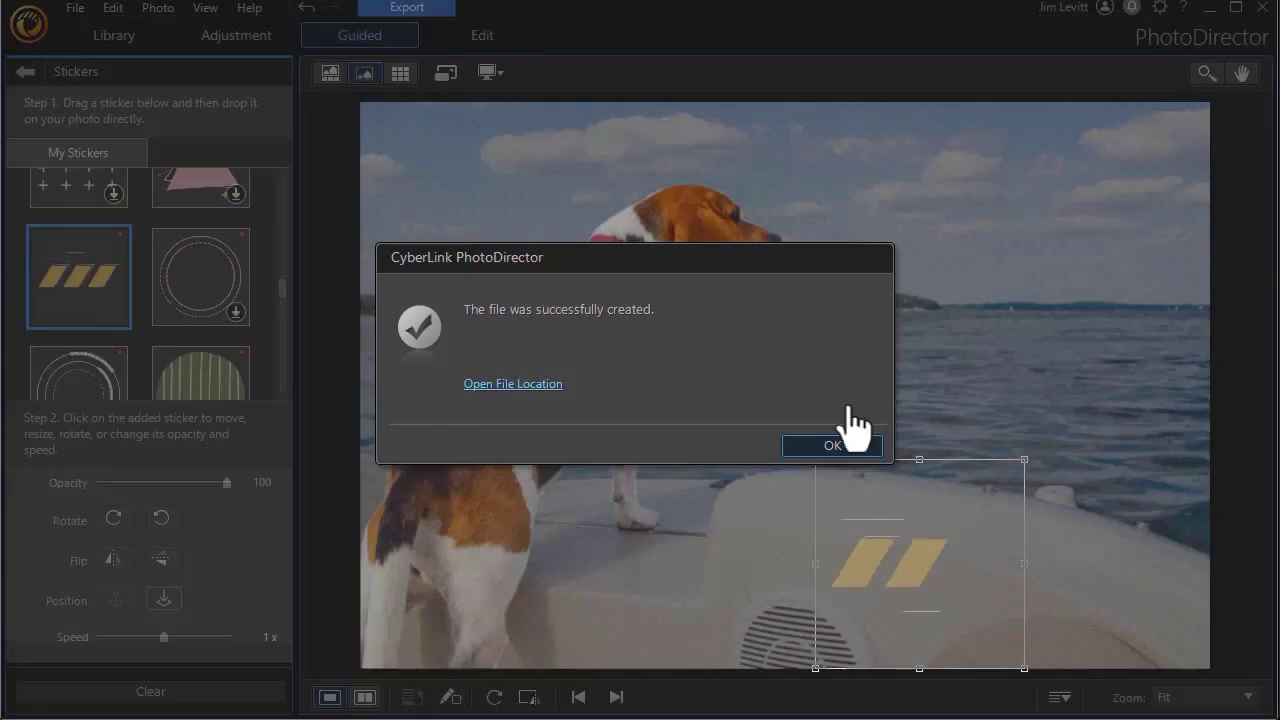
left_click(838, 447)
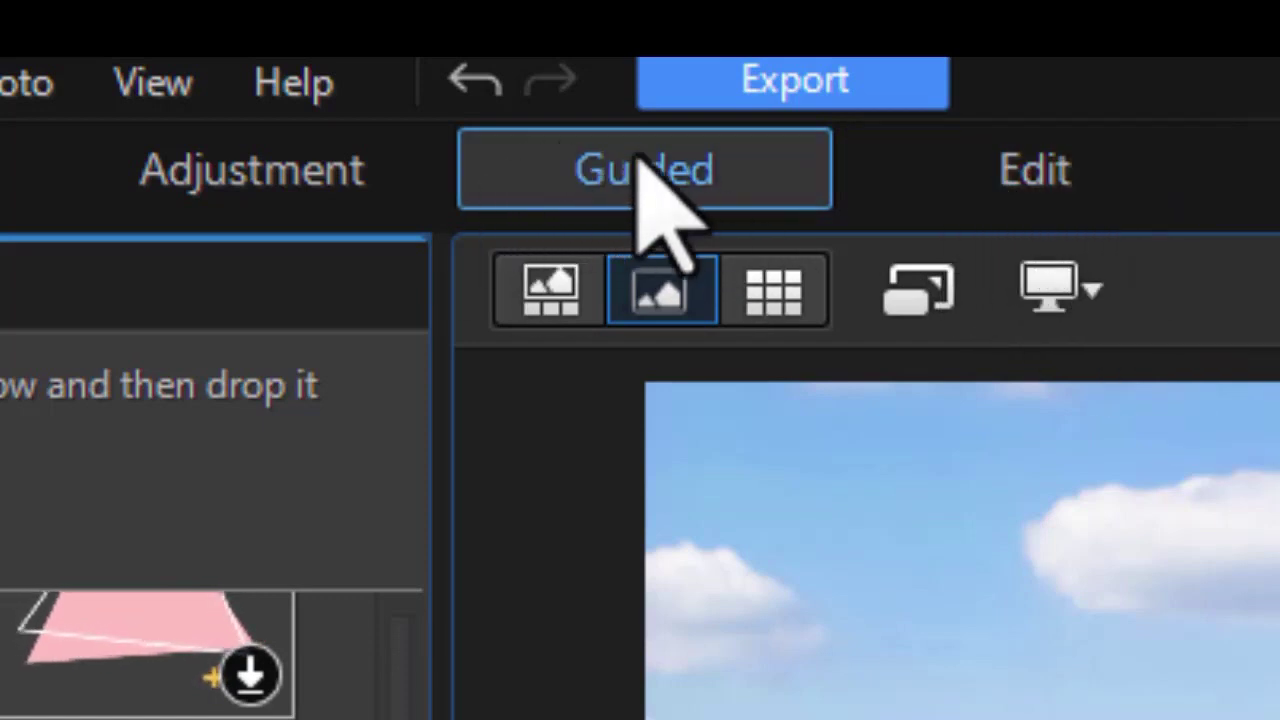
Save the sticker edits as a virtual copy and return to the Guided tool list.
left_click(266, 177)
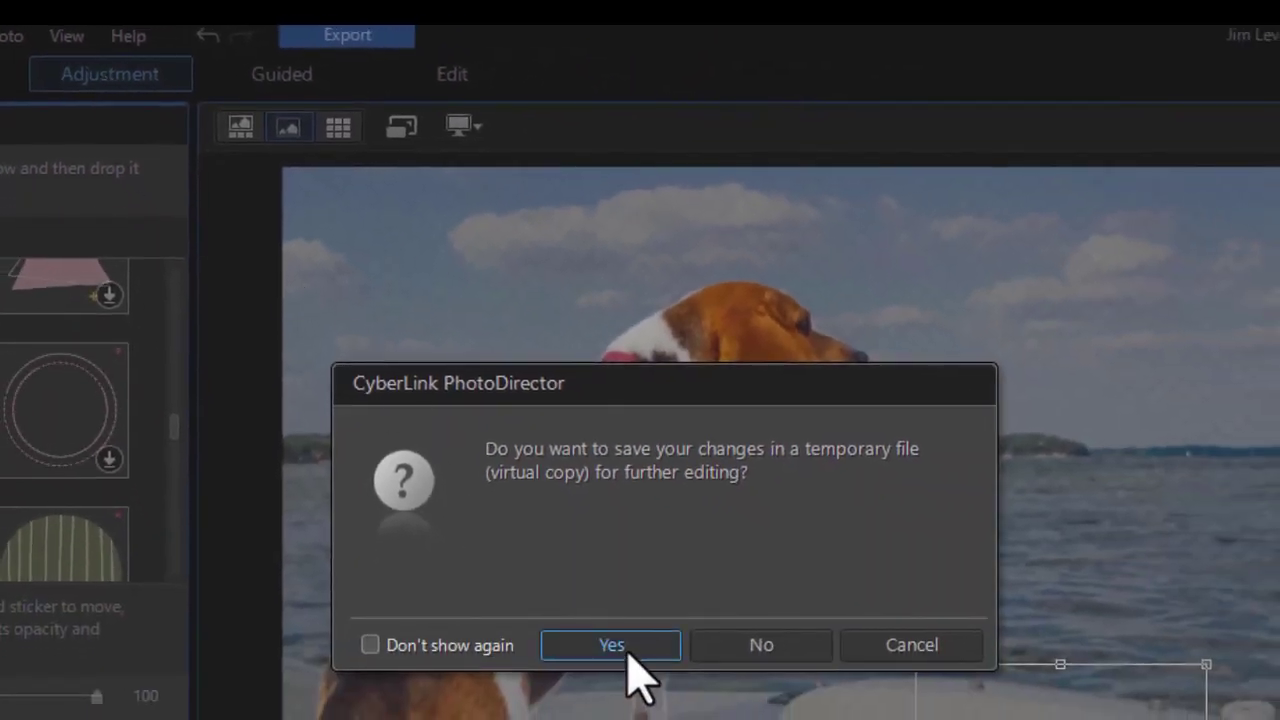
left_click(627, 655)
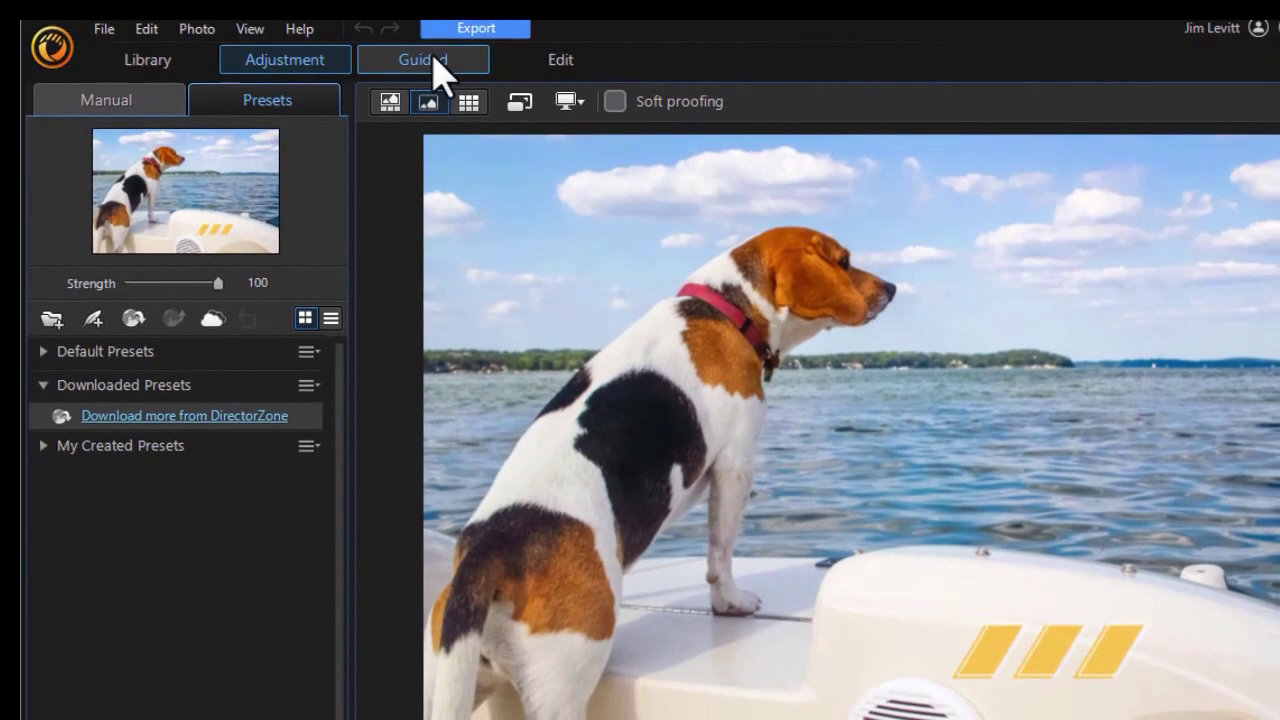
left_click(298, 83)
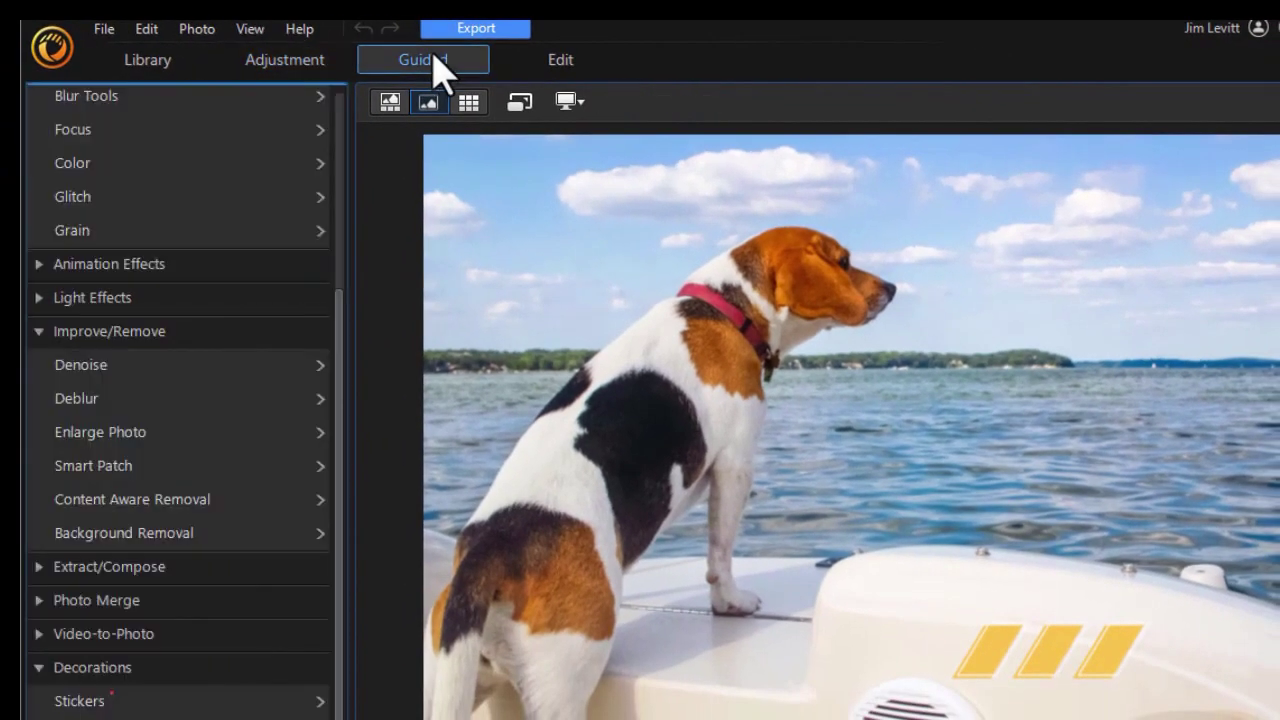
Show the Edit workspace layers: Decor 1, the background object and Background.
left_click(578, 57)
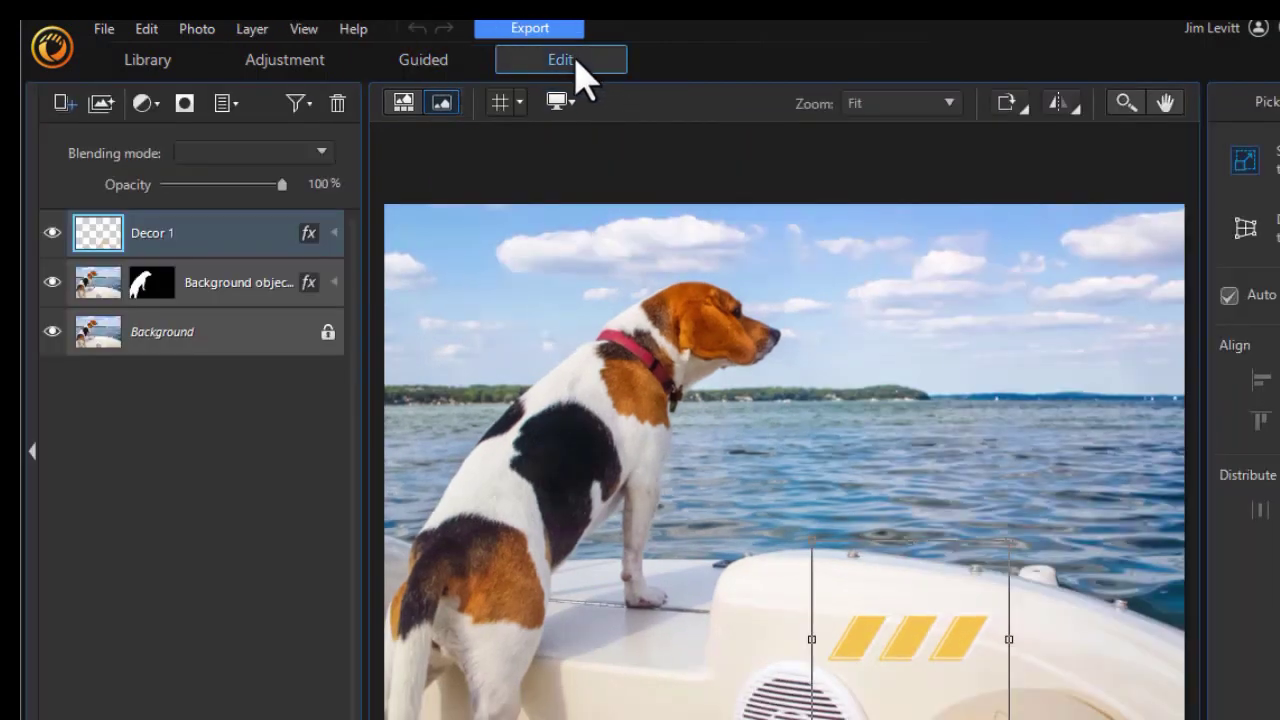
left_click(424, 60)
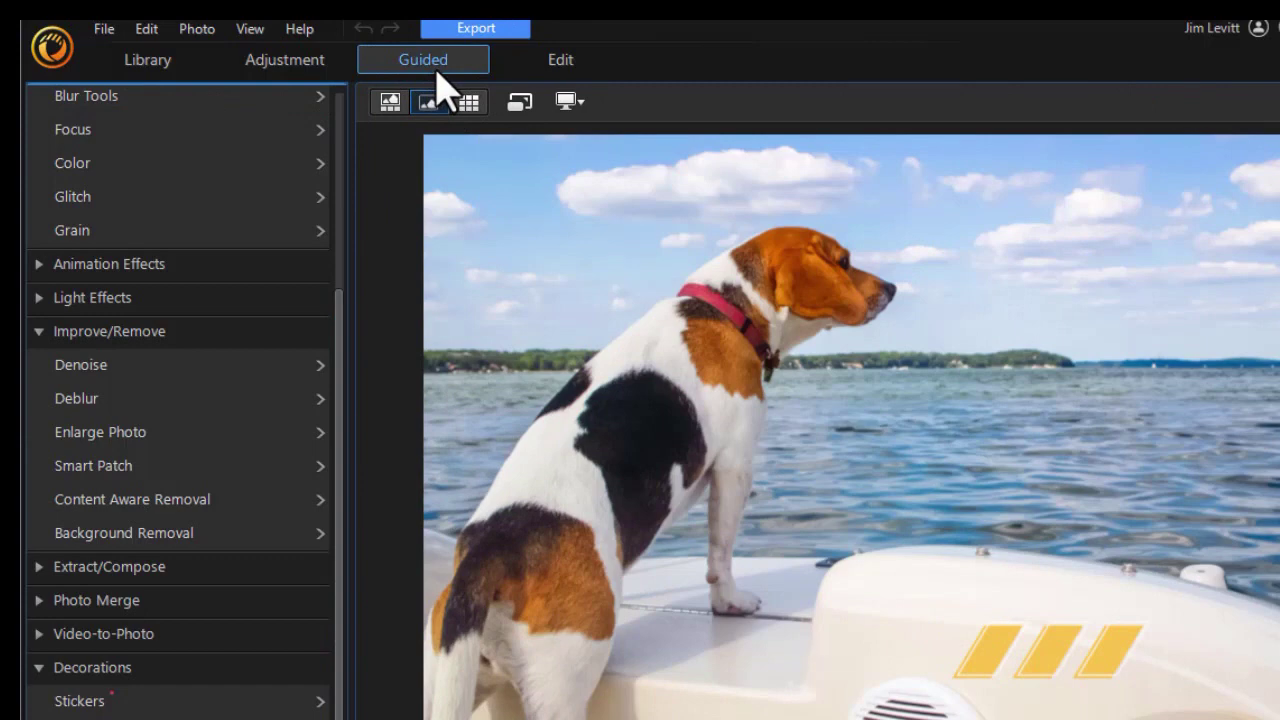
left_click(565, 62)
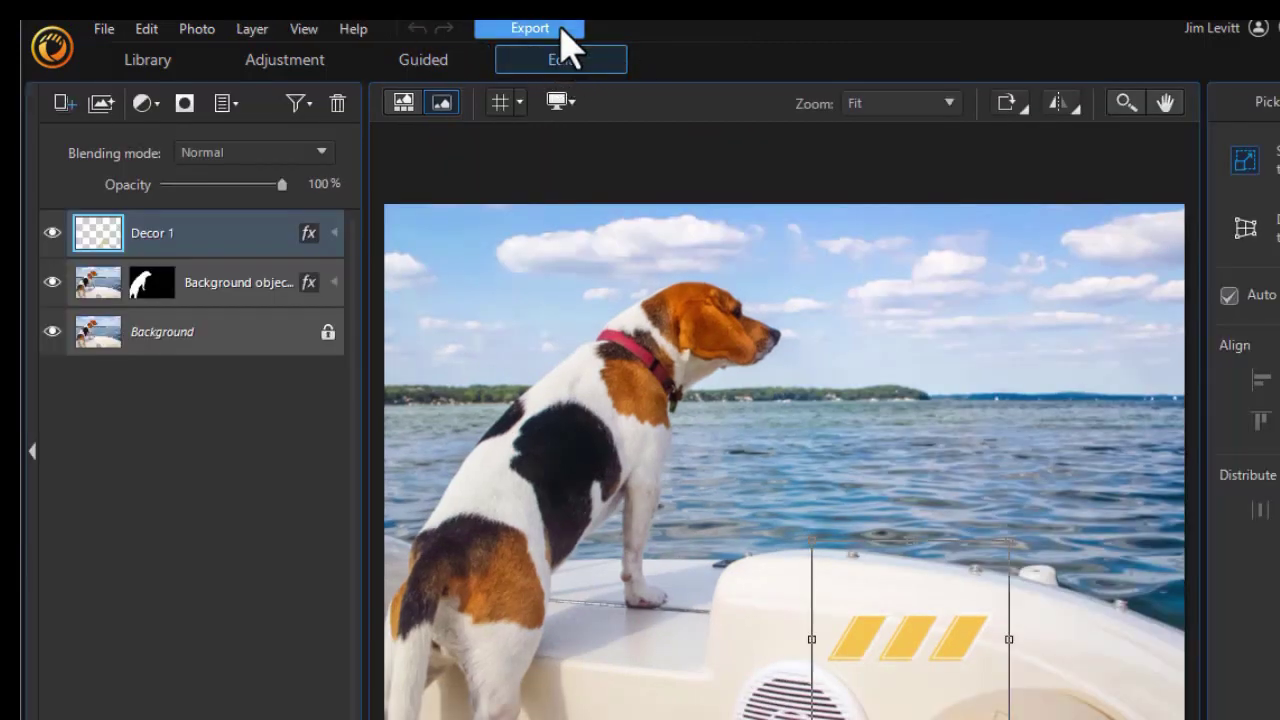
left_click(539, 29)
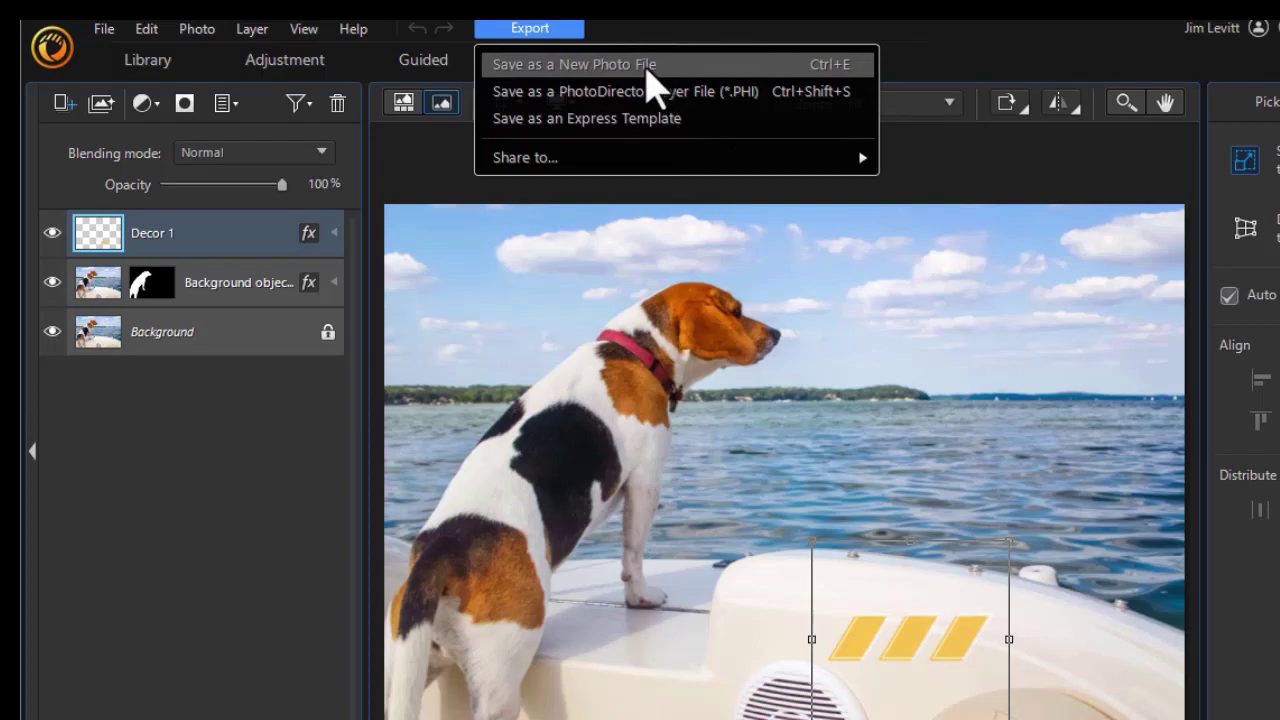
left_click(652, 70)
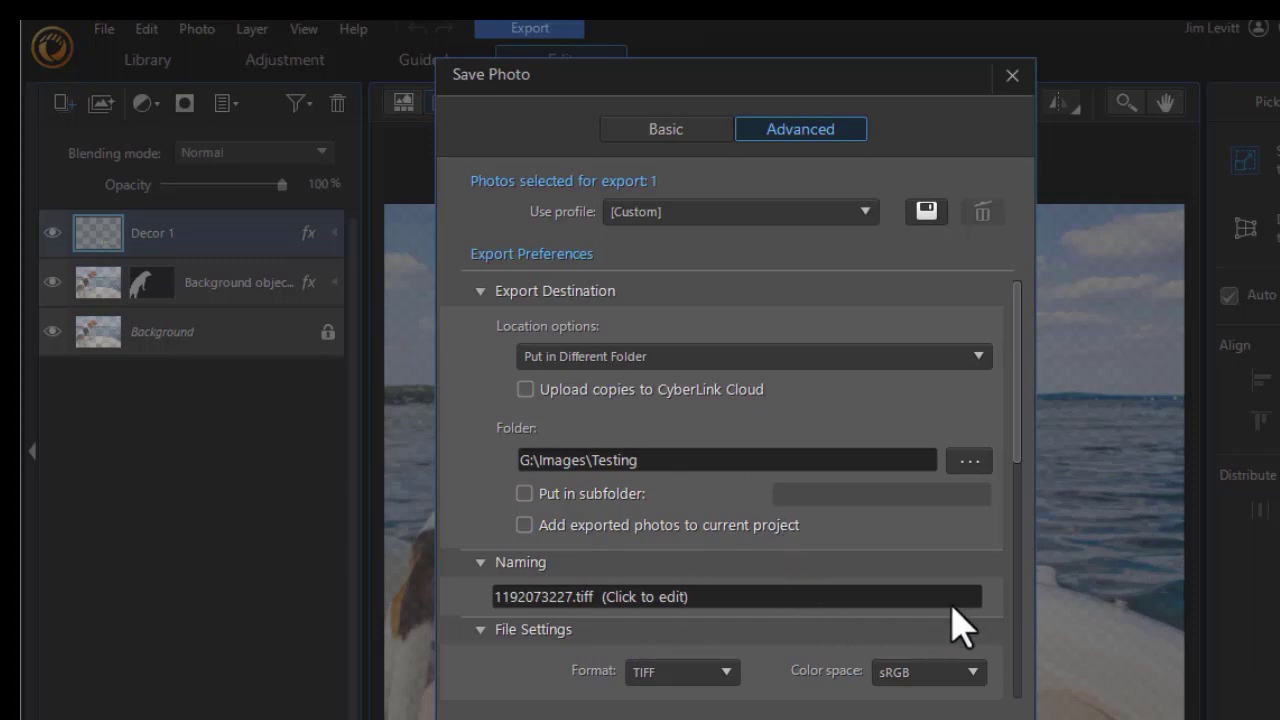
left_click(725, 673)
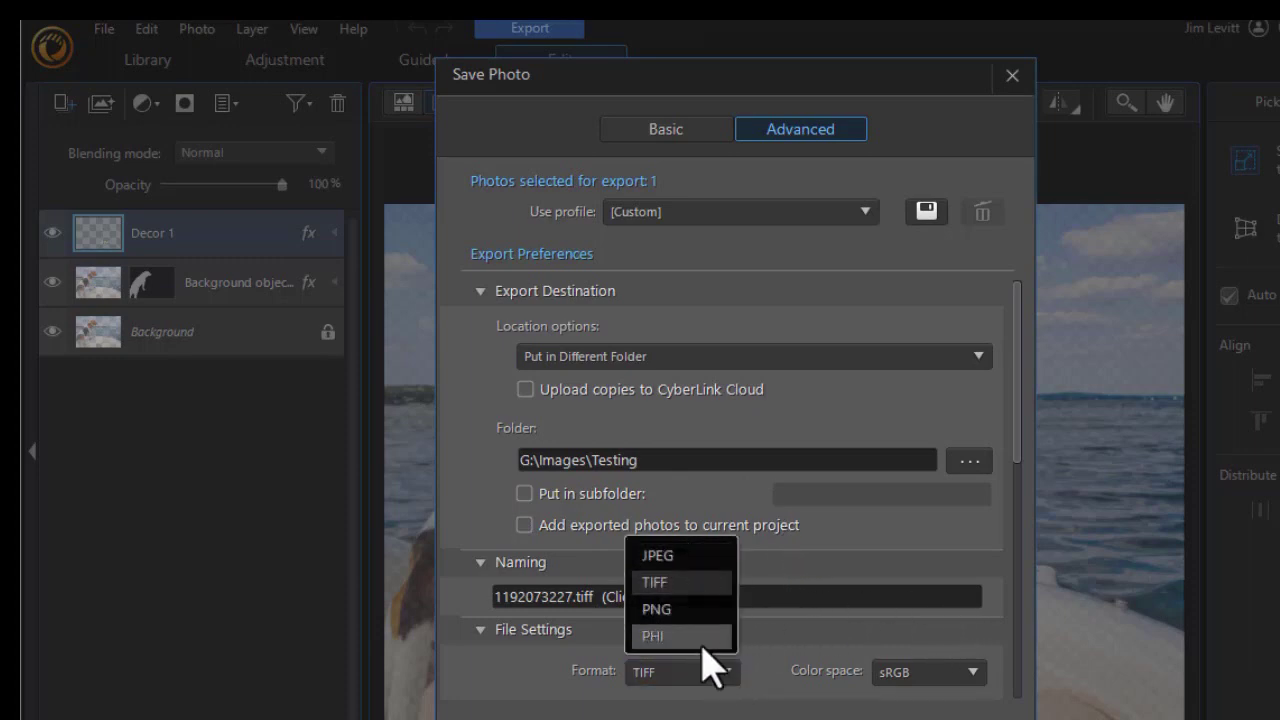
left_click(498, 517)
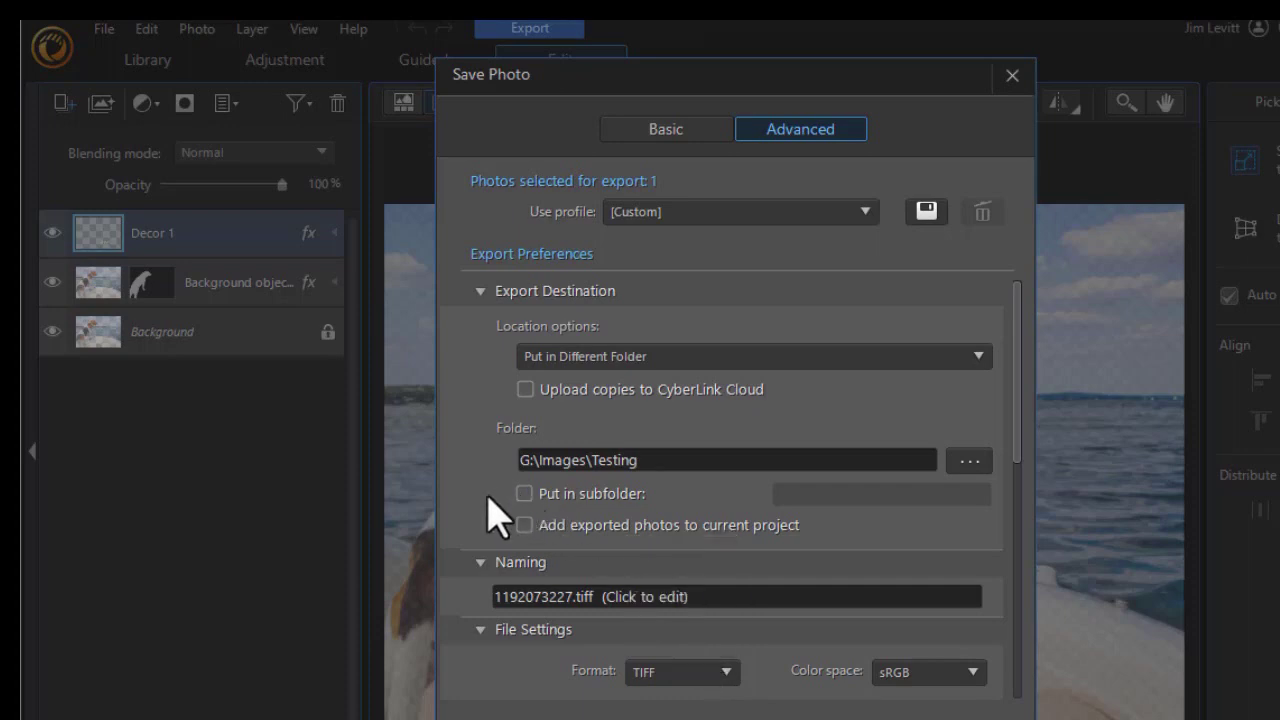
left_click(1012, 76)
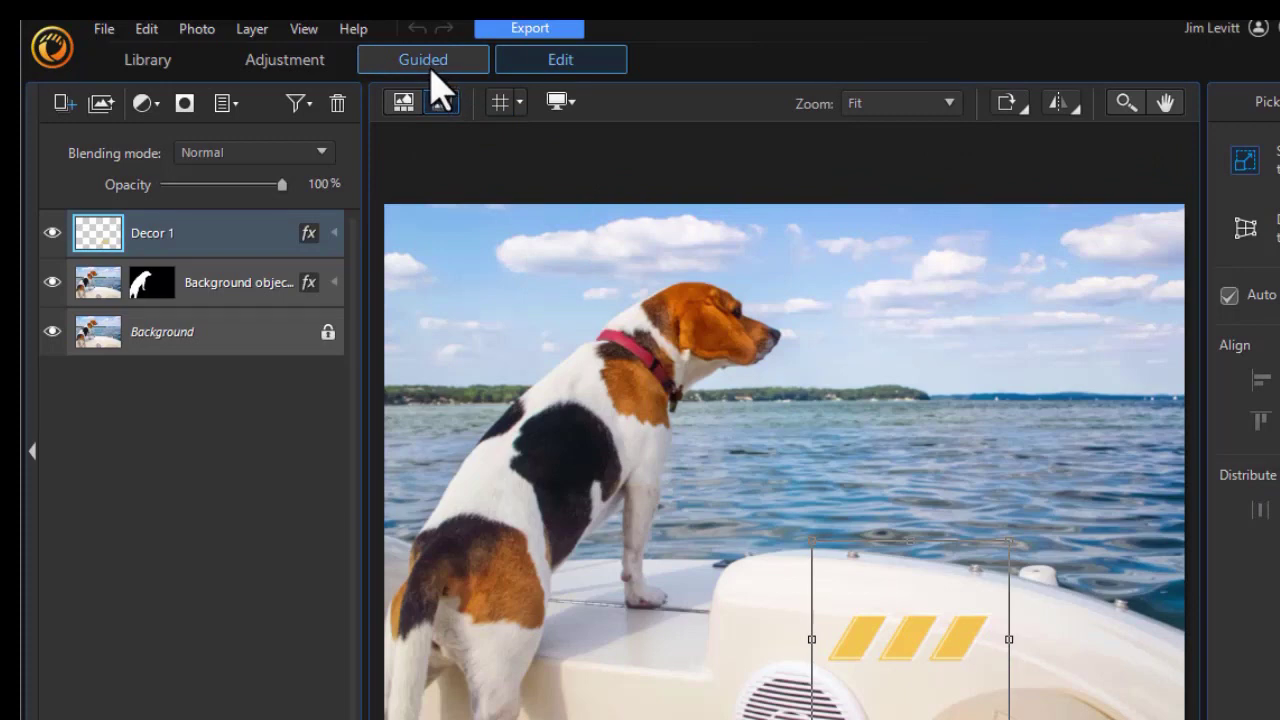
Delete the Decor 1 stripe-sticker layer and confirm the removal.
left_click(423, 62)
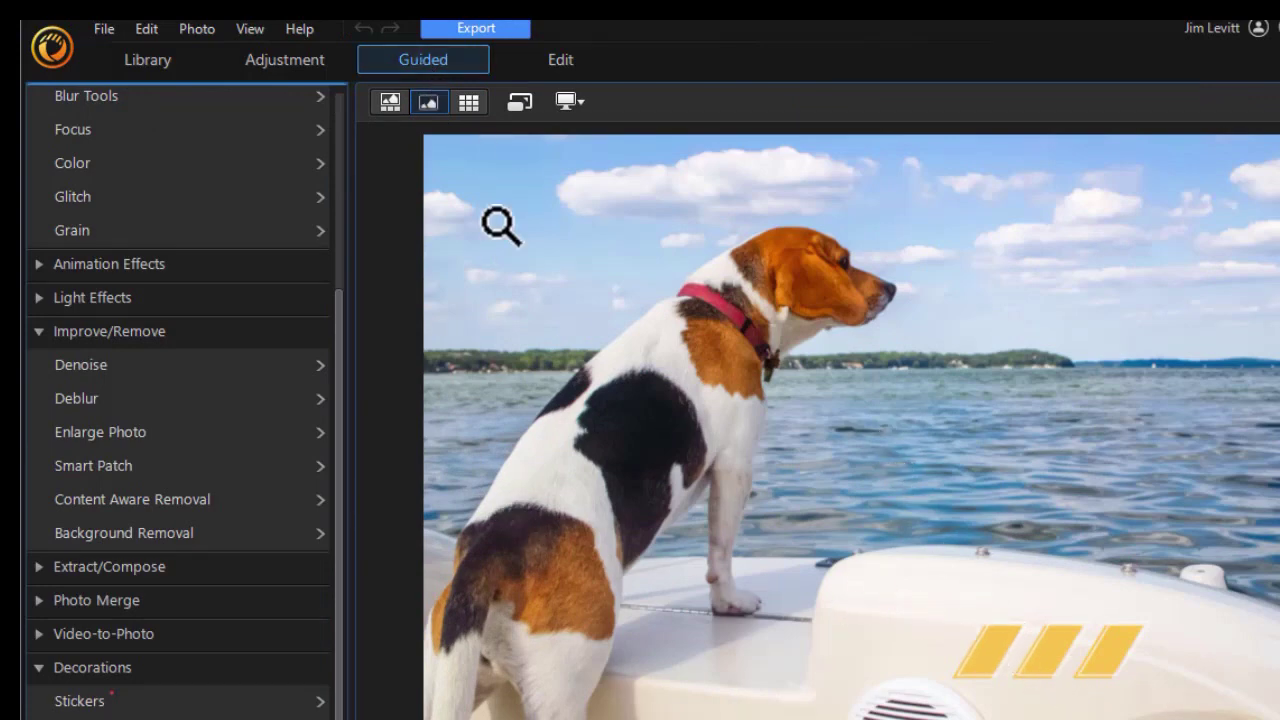
left_click(566, 61)
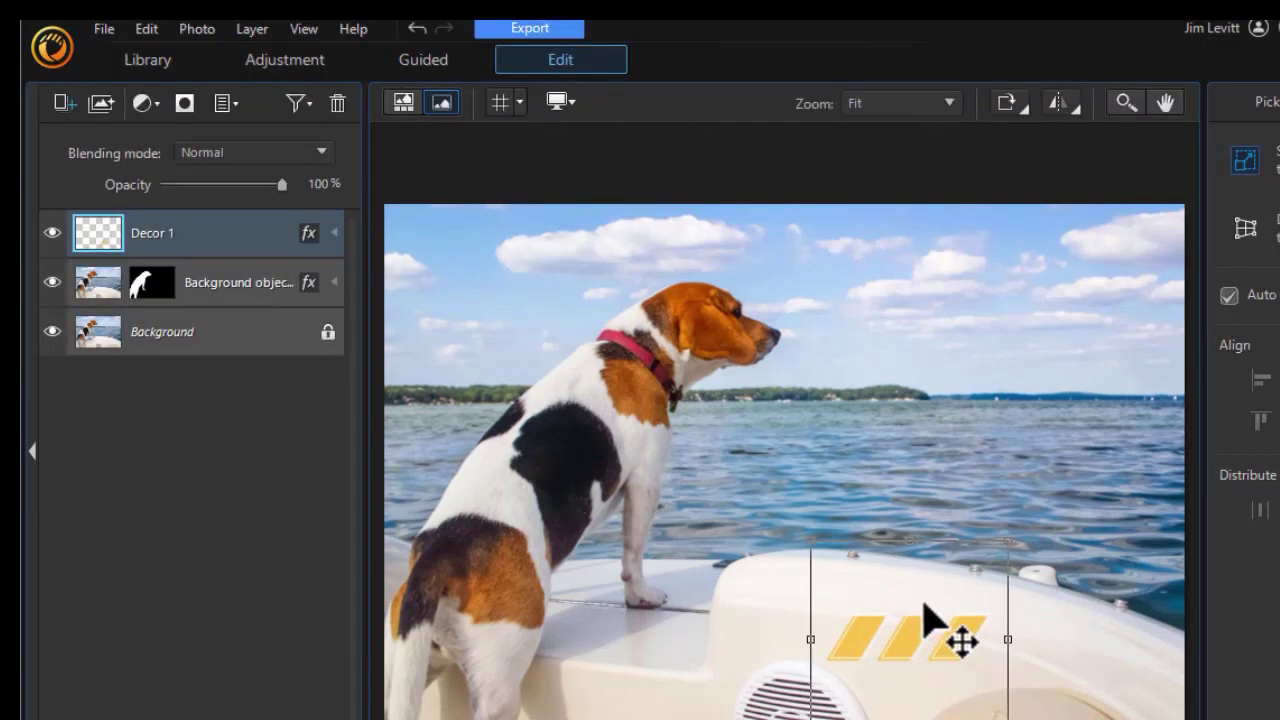
key("Delete")
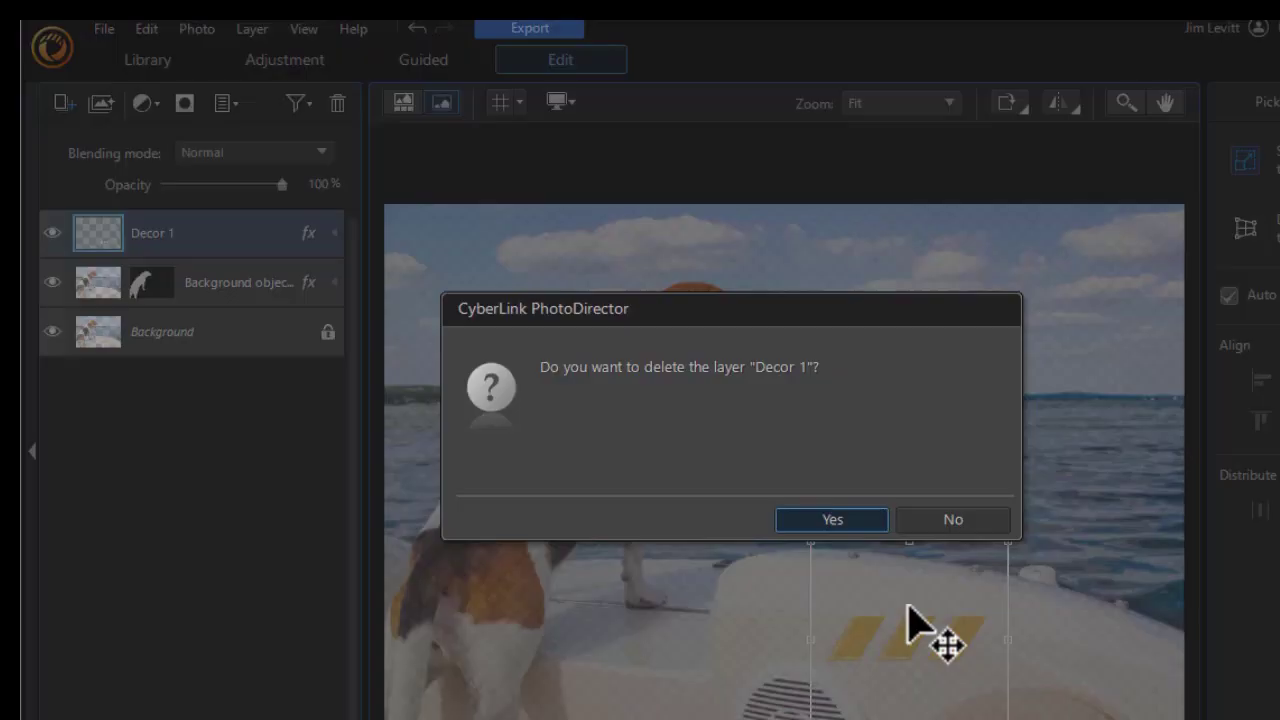
left_click(843, 520)
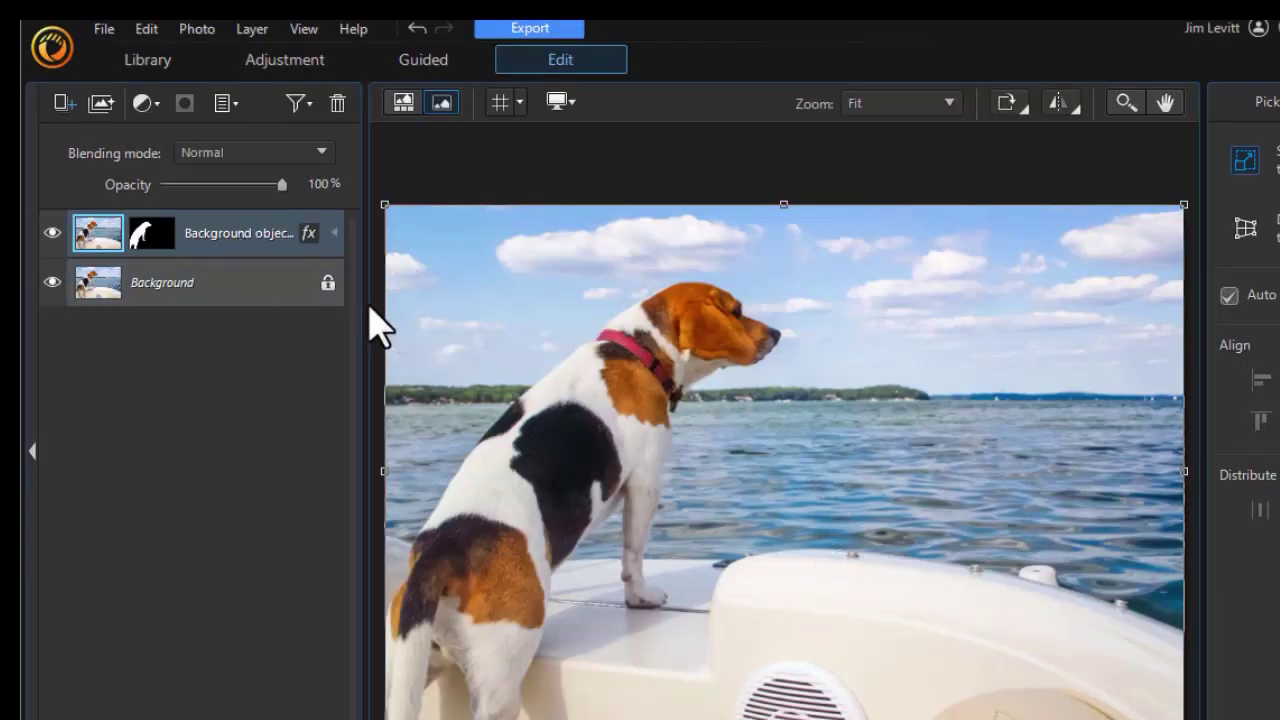
left_click(444, 64)
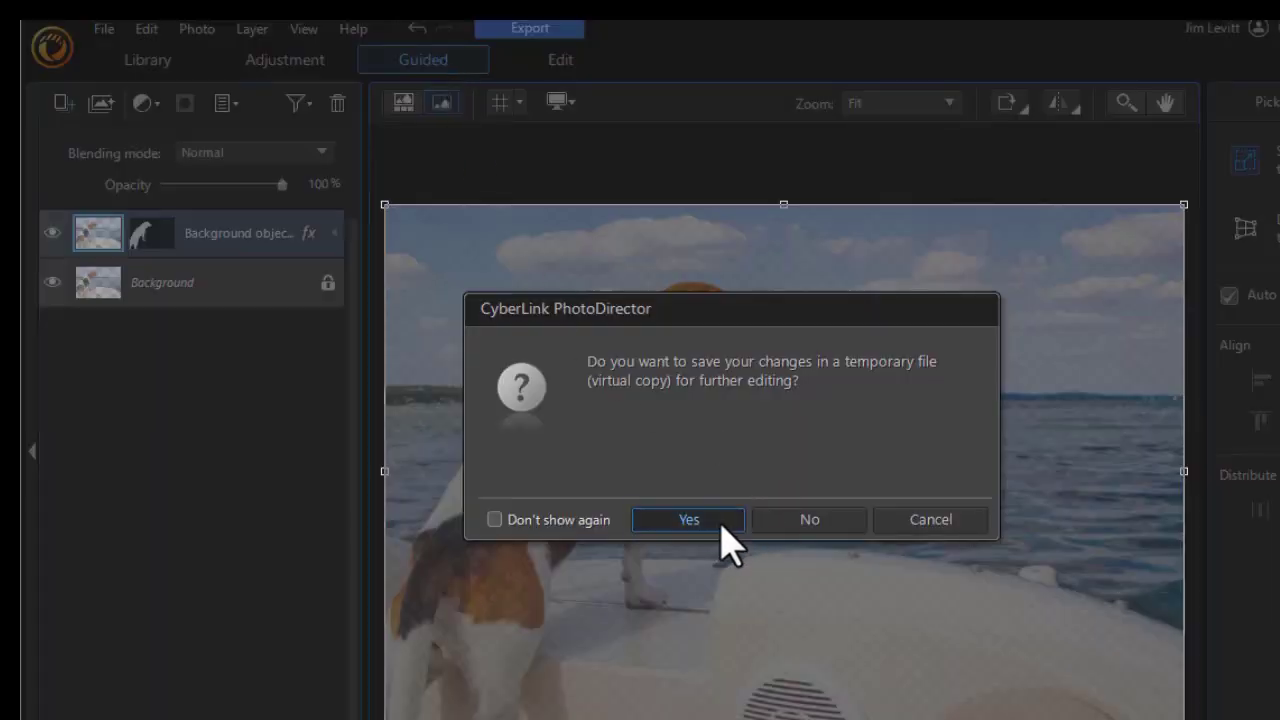
Keep a virtual copy, then place the hello sticker on the water and enlarge it.
left_click(720, 522)
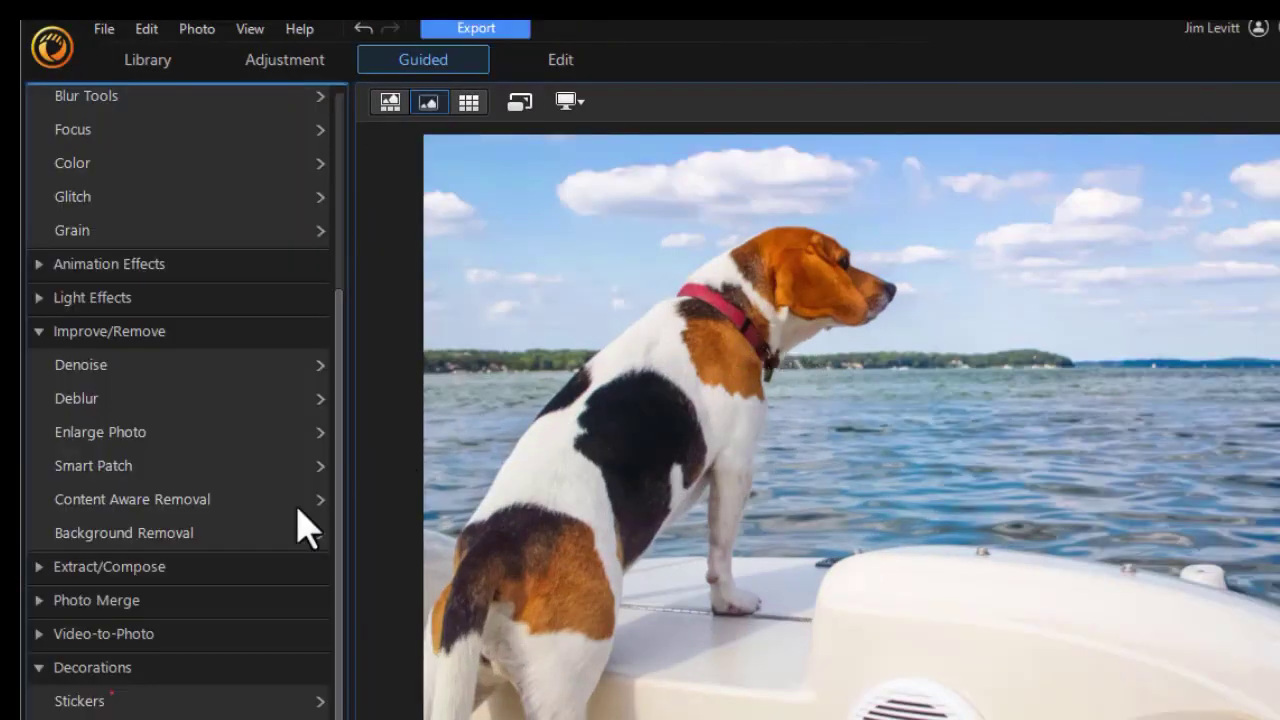
left_click(175, 704)
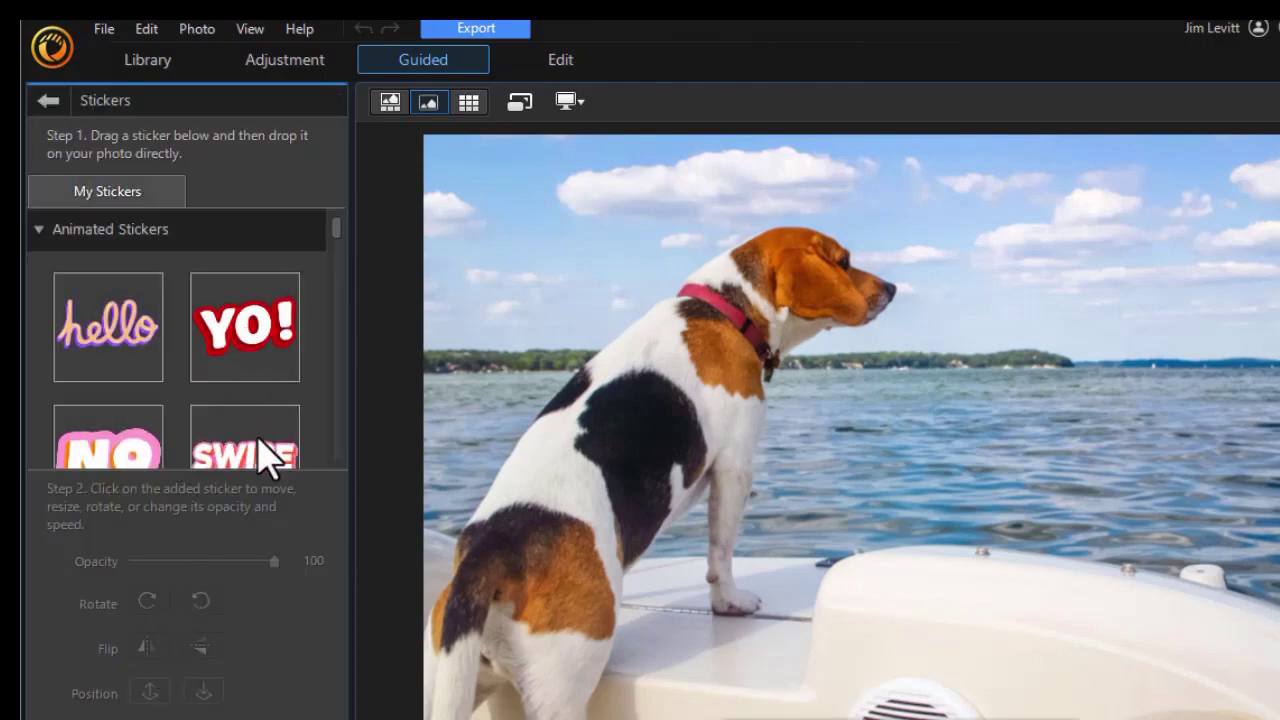
left_click(126, 337)
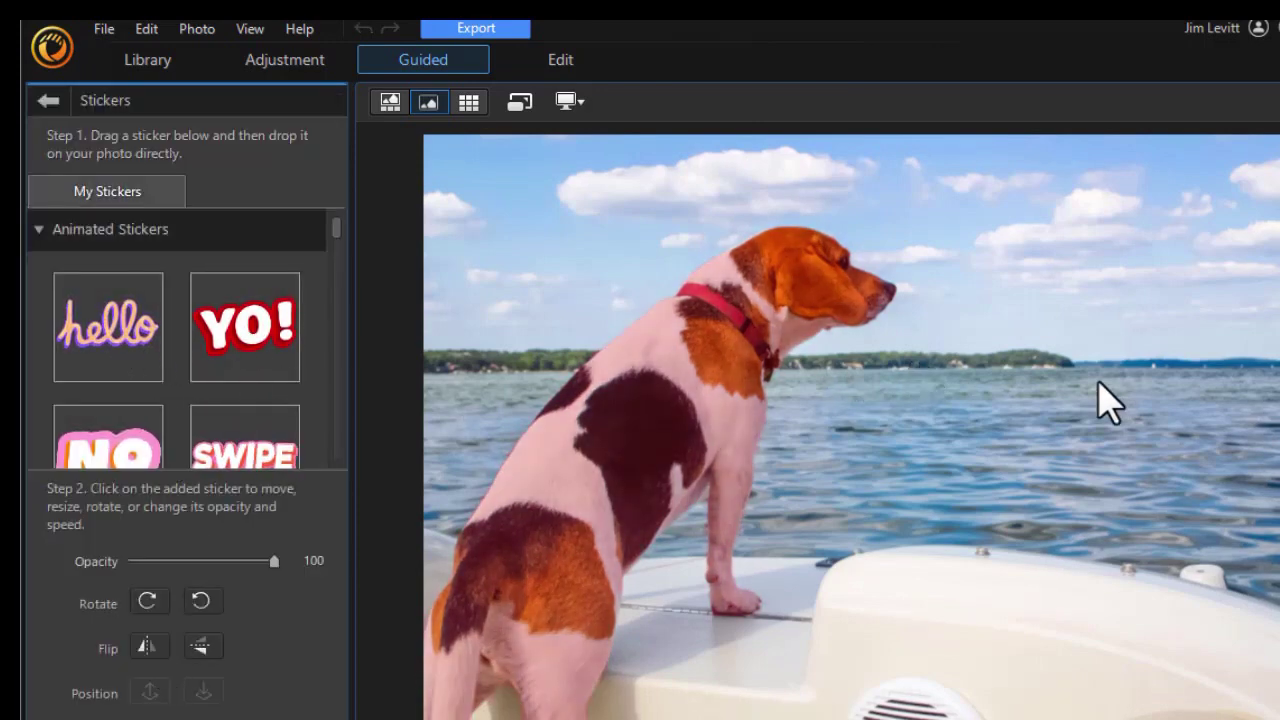
left_click_drag(80, 371, 1095, 385)
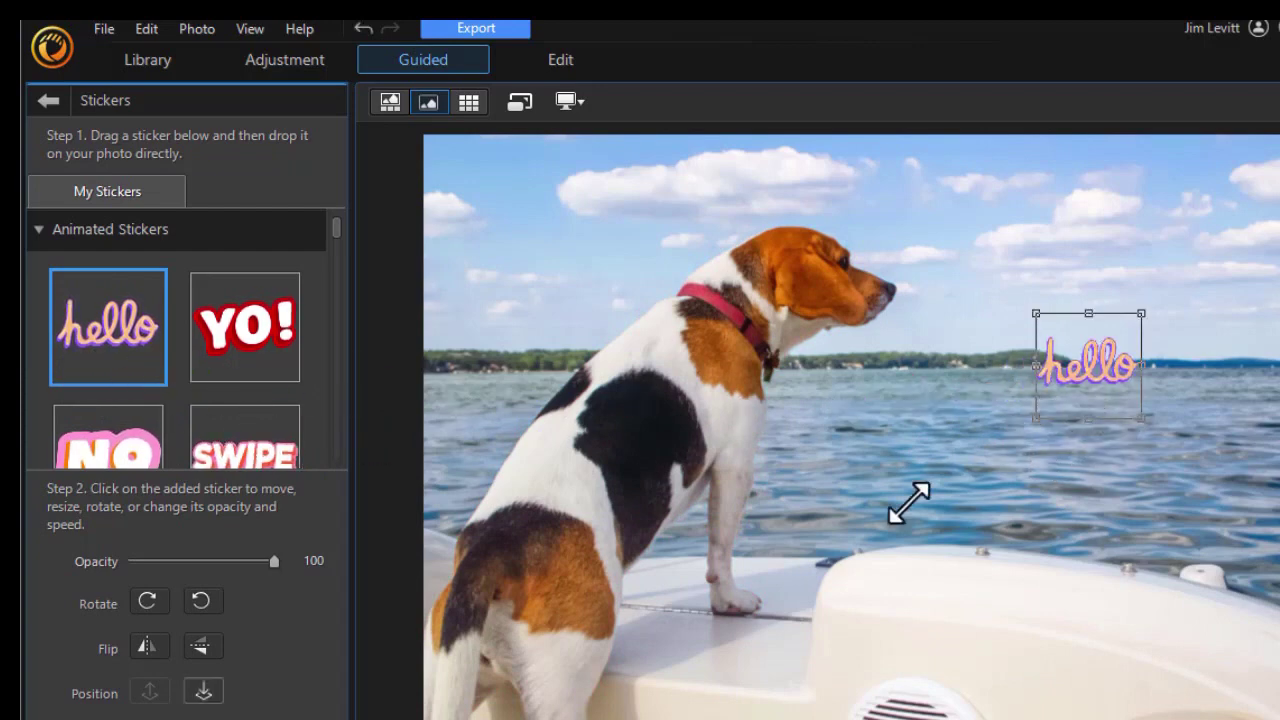
left_click_drag(908, 503, 766, 663)
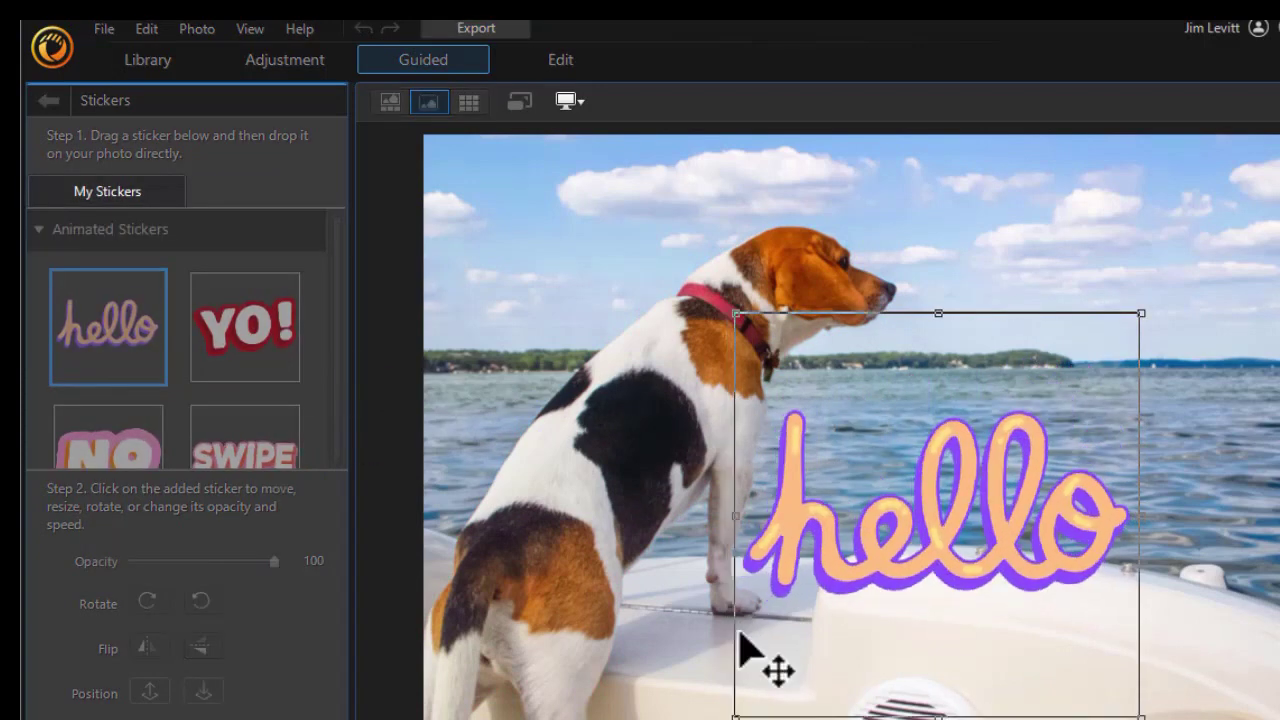
left_click(503, 31)
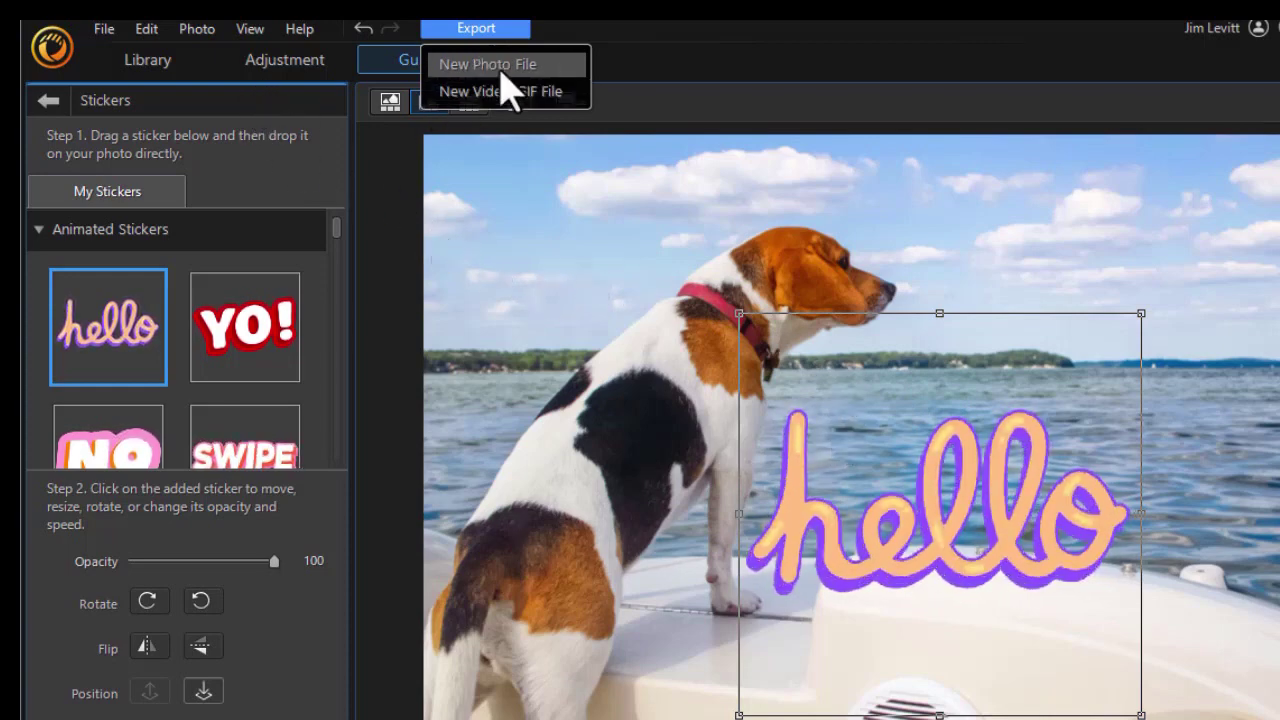
Set the new photo file format to PNG, then move the hello sticker up and right.
left_click(588, 185)
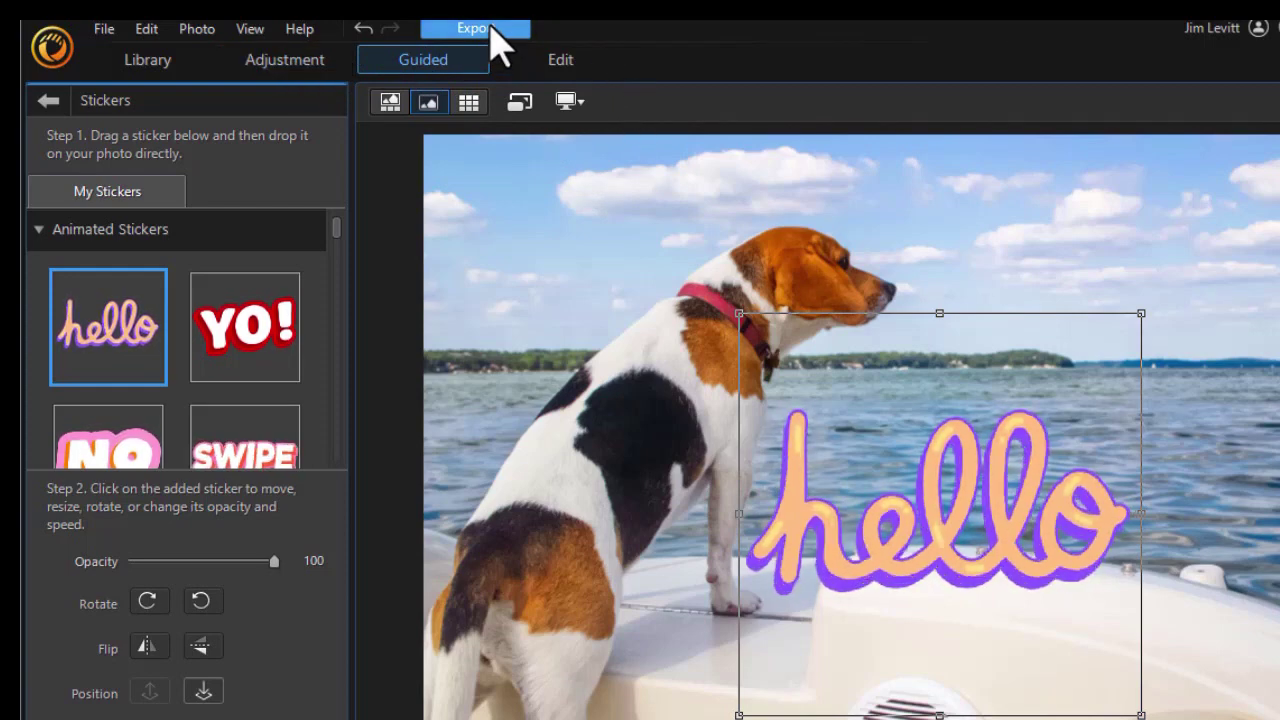
left_click(497, 38)
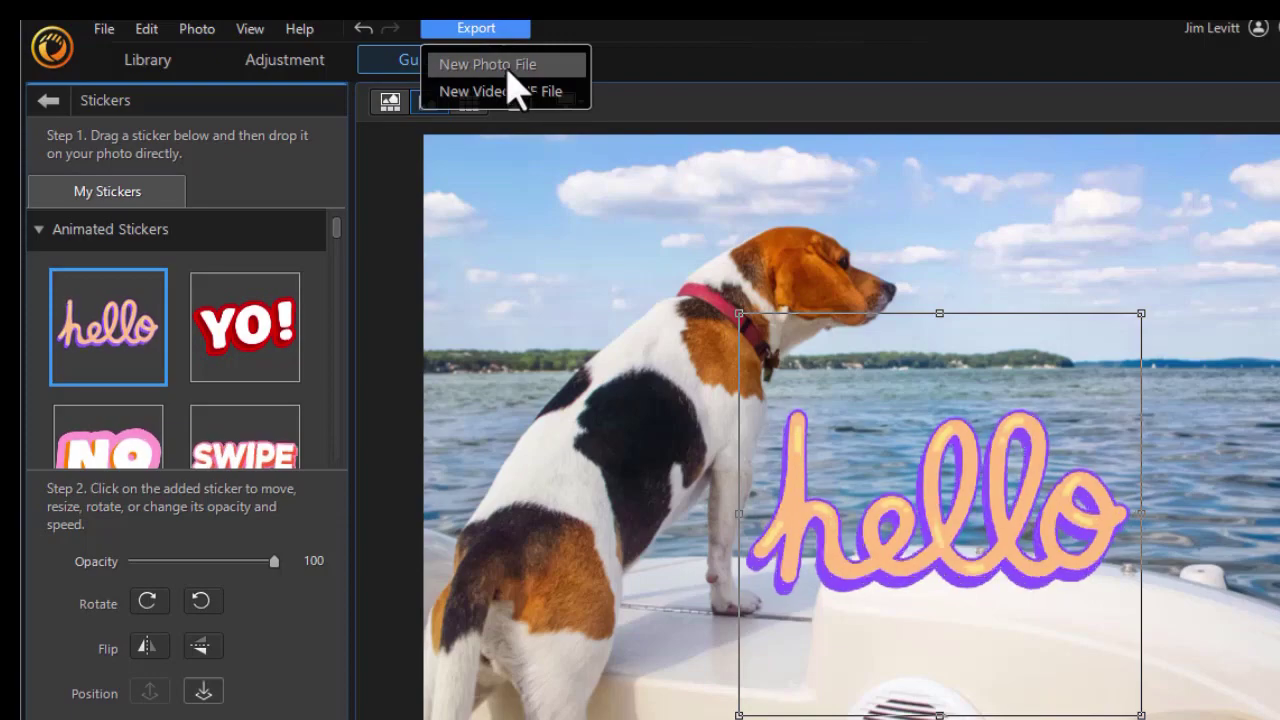
left_click(517, 70)
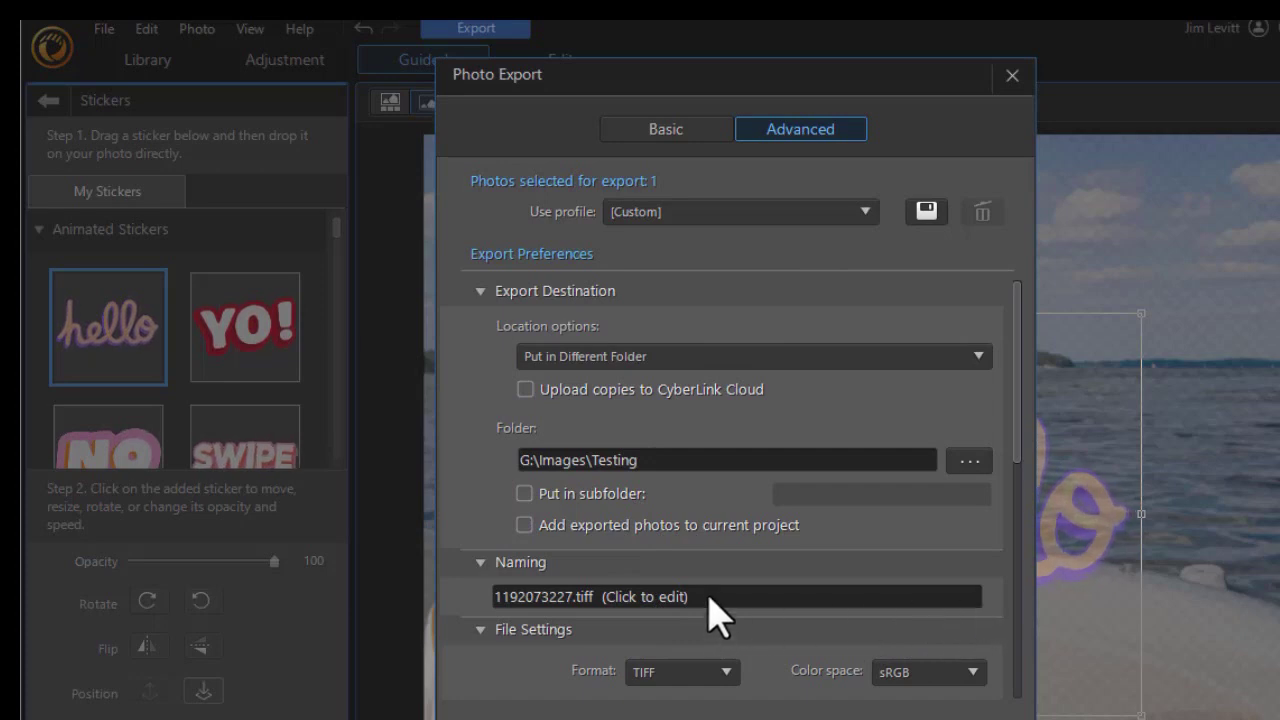
left_click(722, 674)
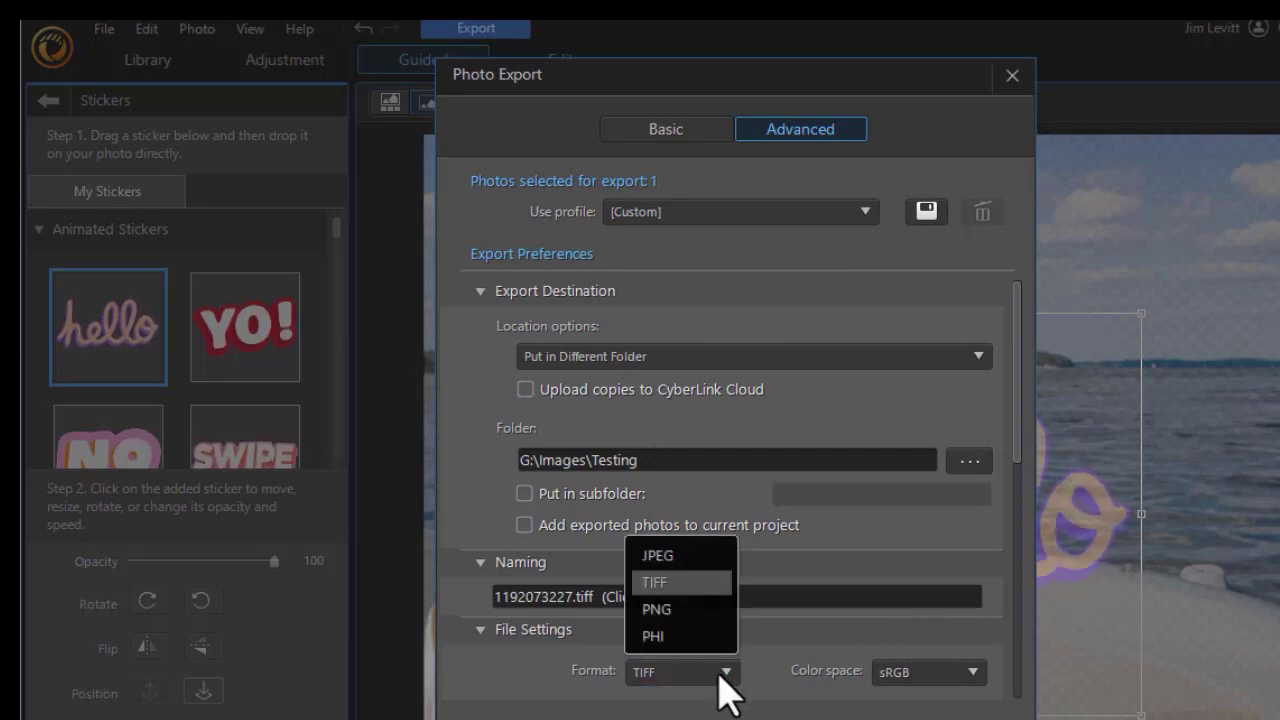
left_click(686, 608)
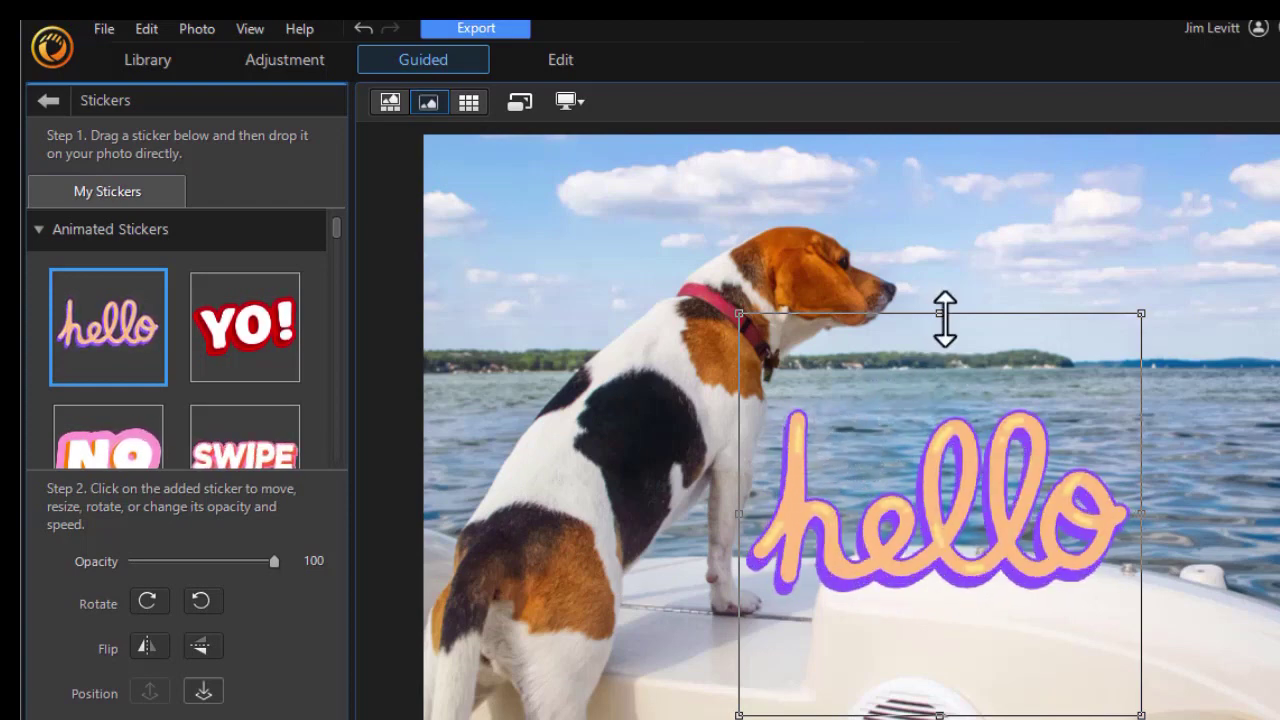
left_click_drag(966, 312, 1102, 239)
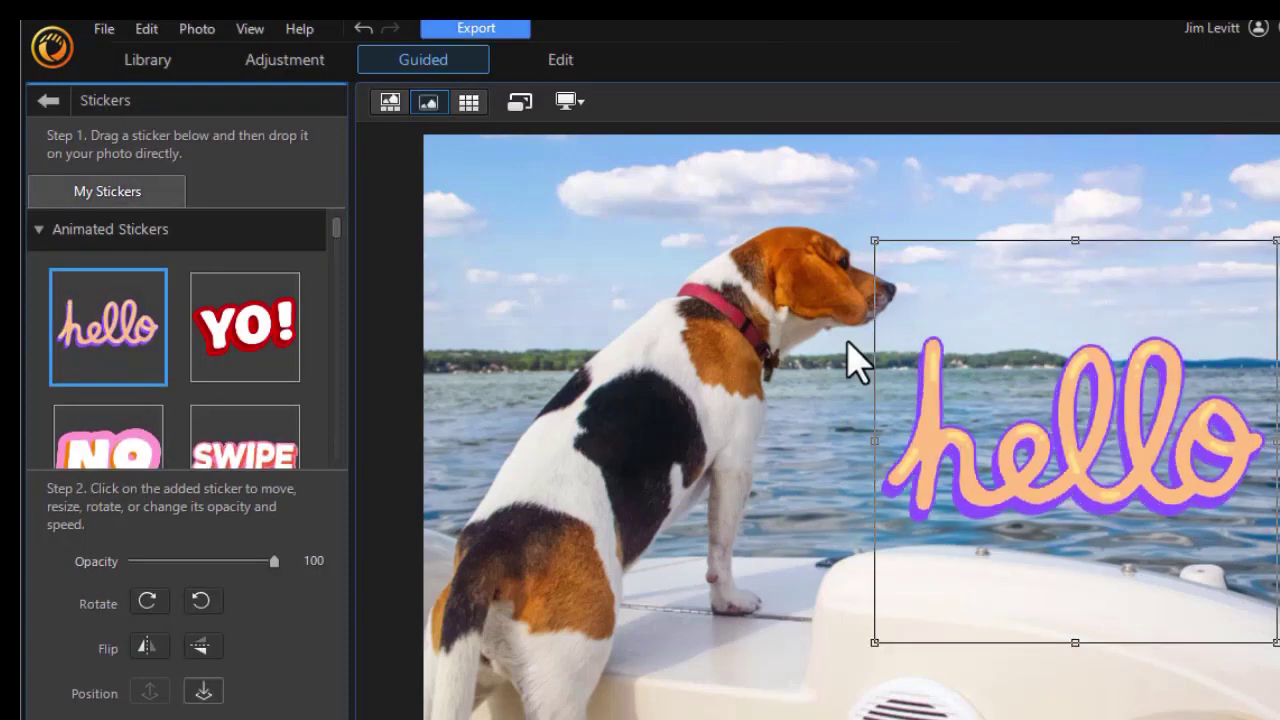